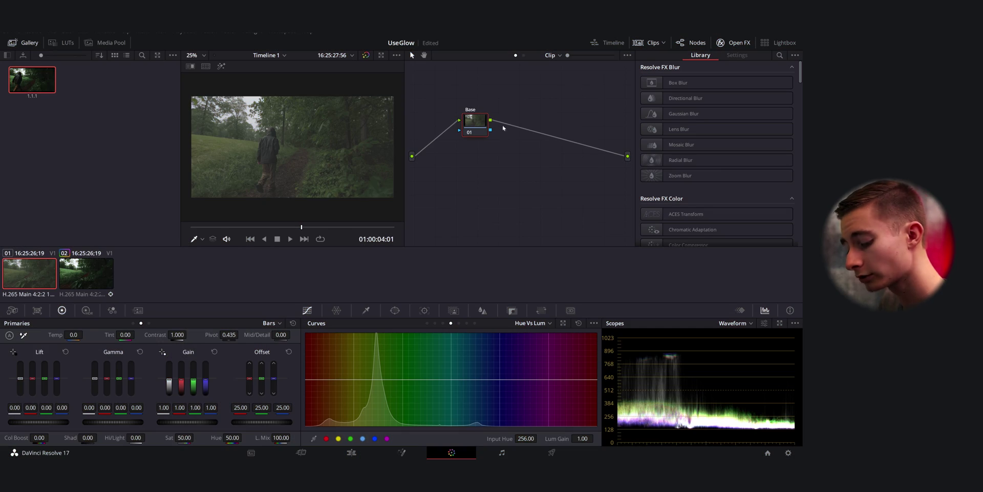
Add serial node 02 after Base and apply Color Space Transform to it
right_click(475, 127)
mouse_move(505, 170)
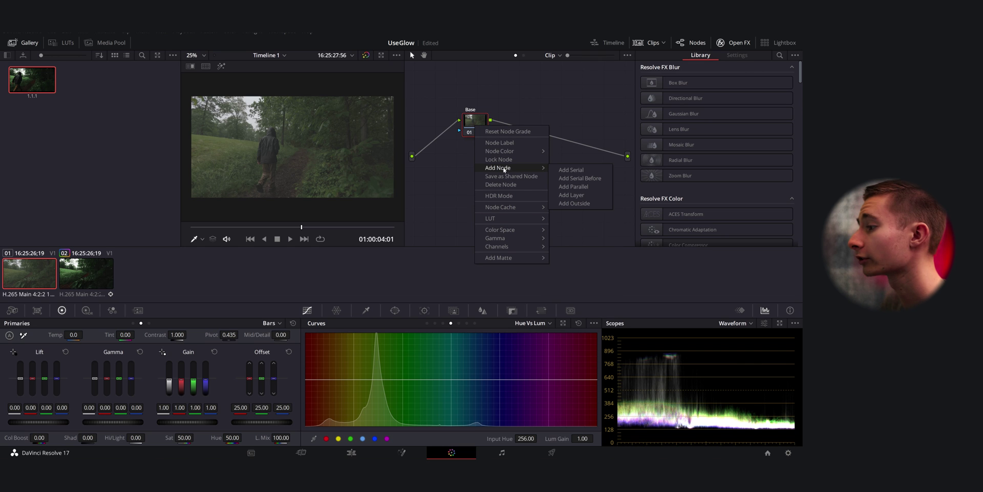
click(571, 170)
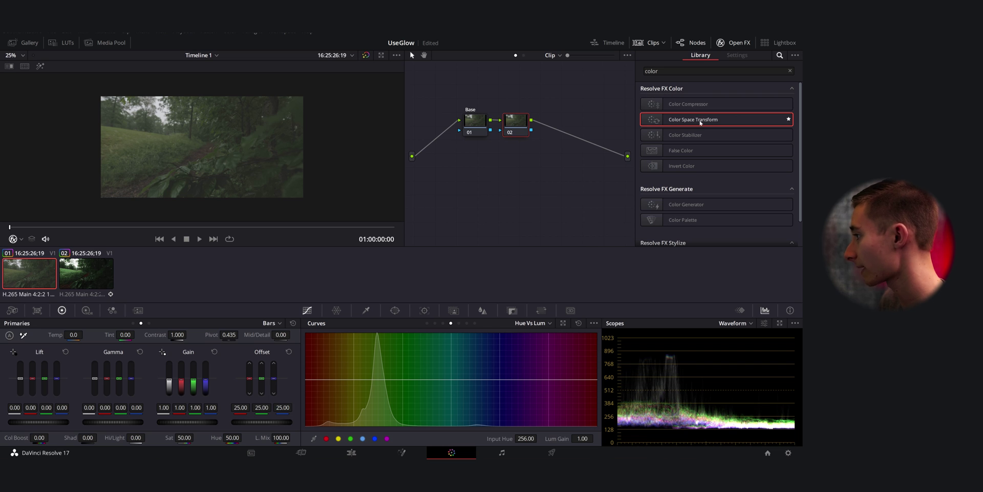
drag(700, 122, 522, 126)
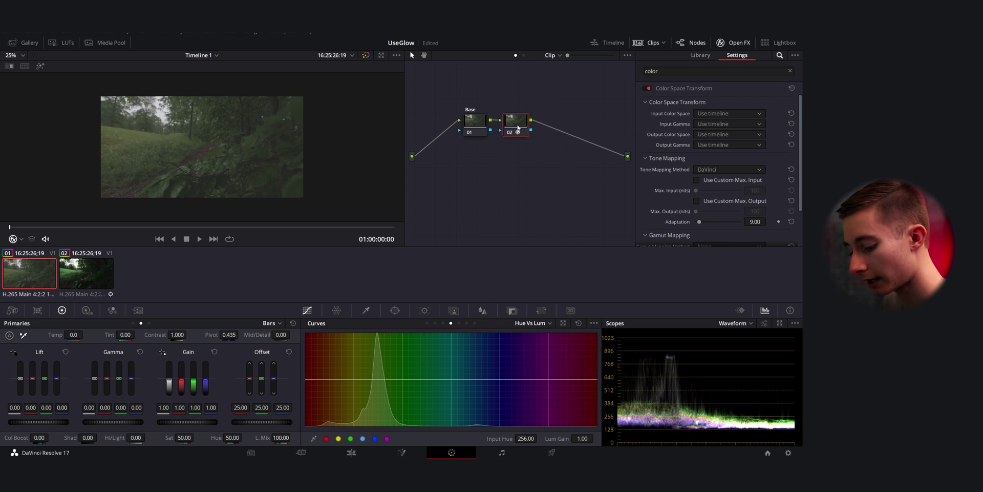
Label node 02 as 'CST'
right_click(517, 128)
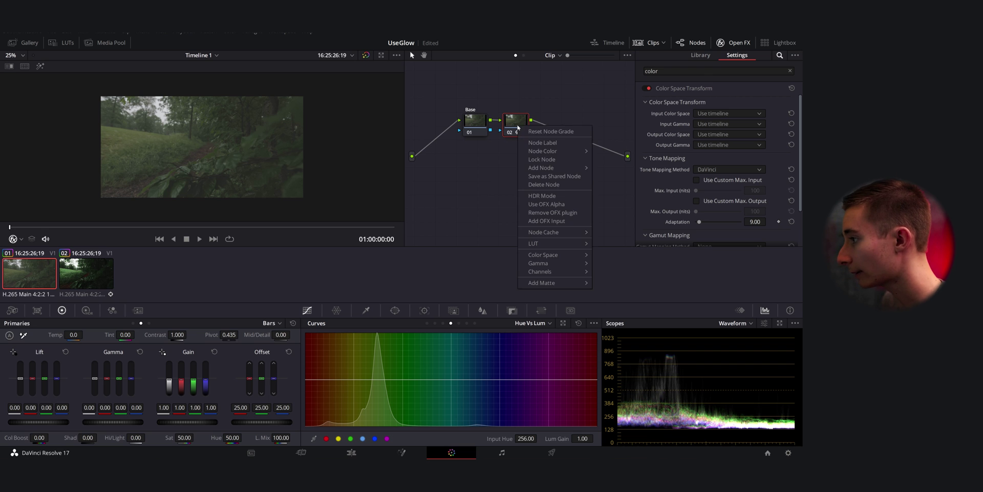
click(561, 142)
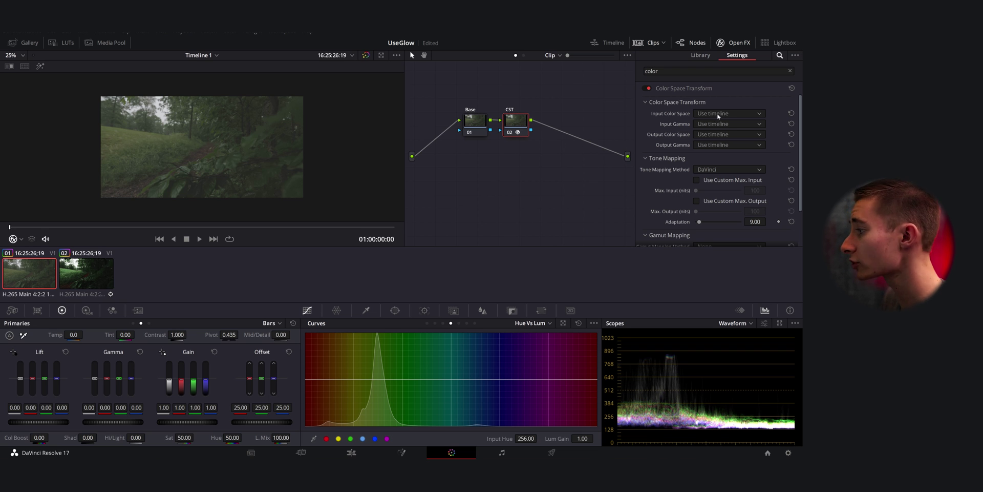
click(717, 114)
Set the CST input to Canon Cinema Gamut colour space and Canon Log gamma
scroll(722, 138, down, 2)
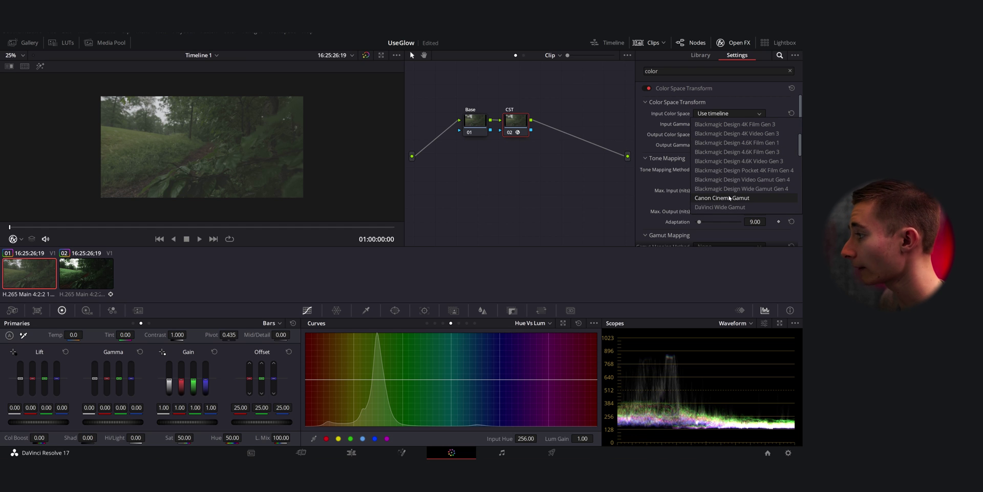
click(729, 198)
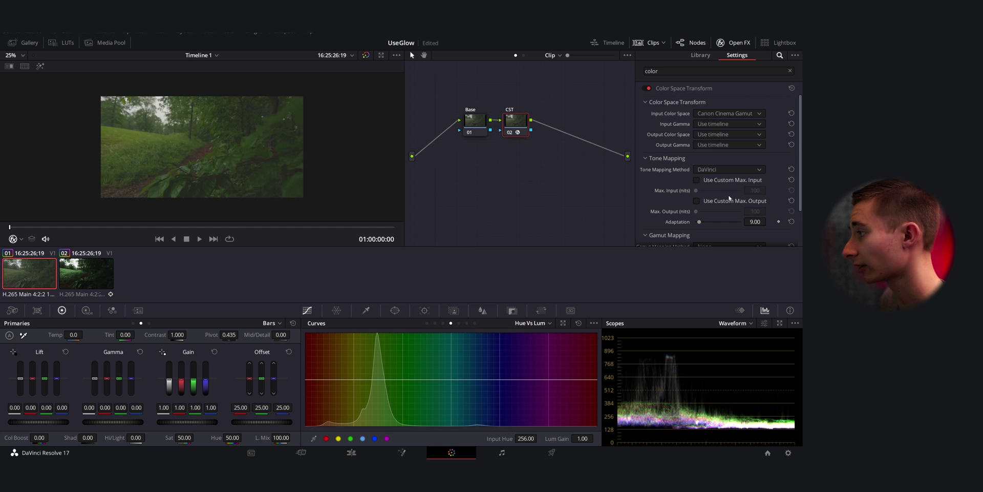
click(717, 125)
scroll(727, 151, down, 3)
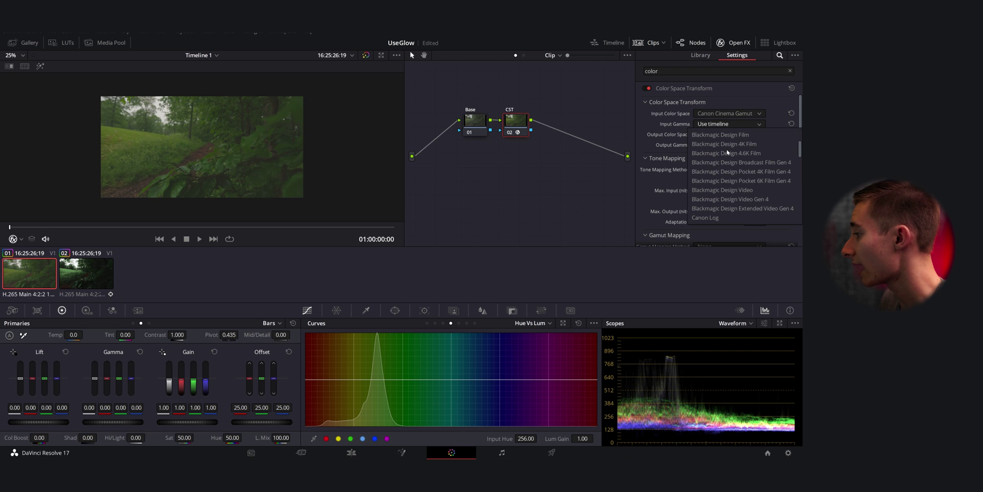
scroll(724, 164, down, 1)
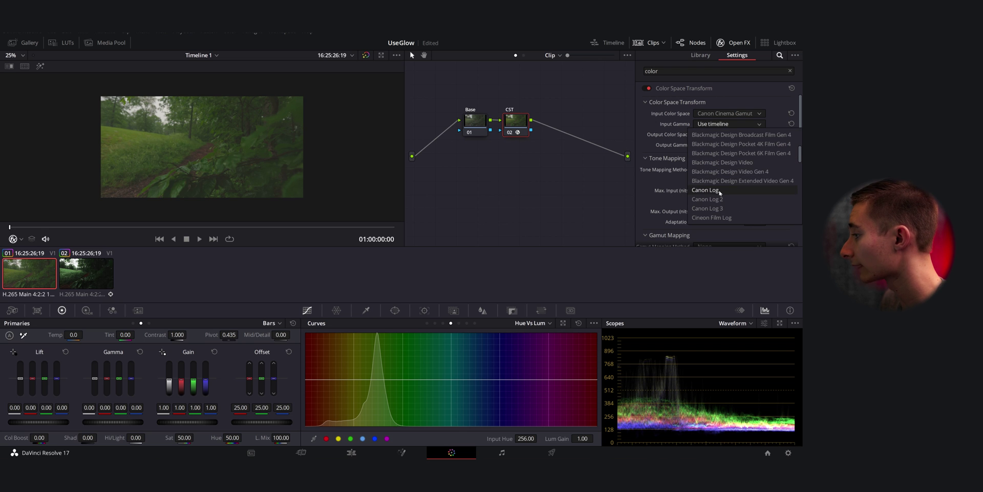
click(706, 190)
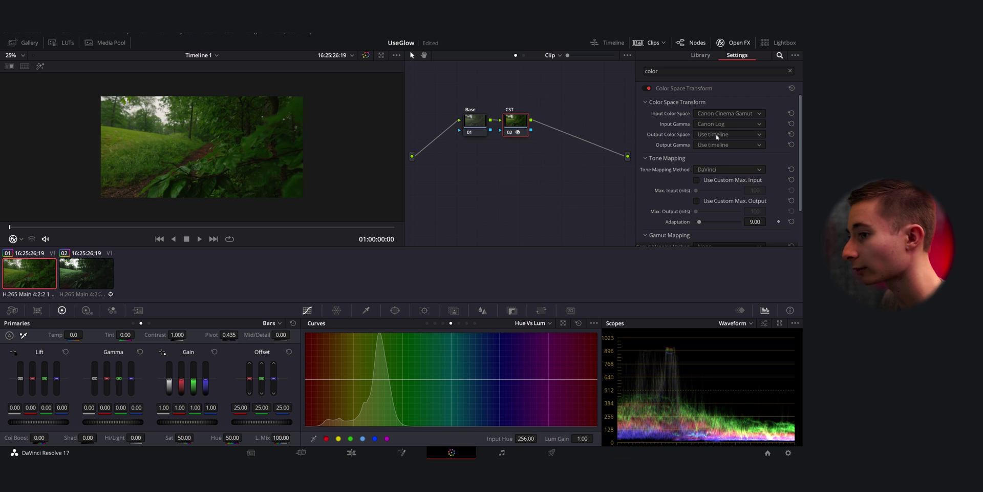
Set the CST output colour space and output gamma to Rec.709
click(717, 135)
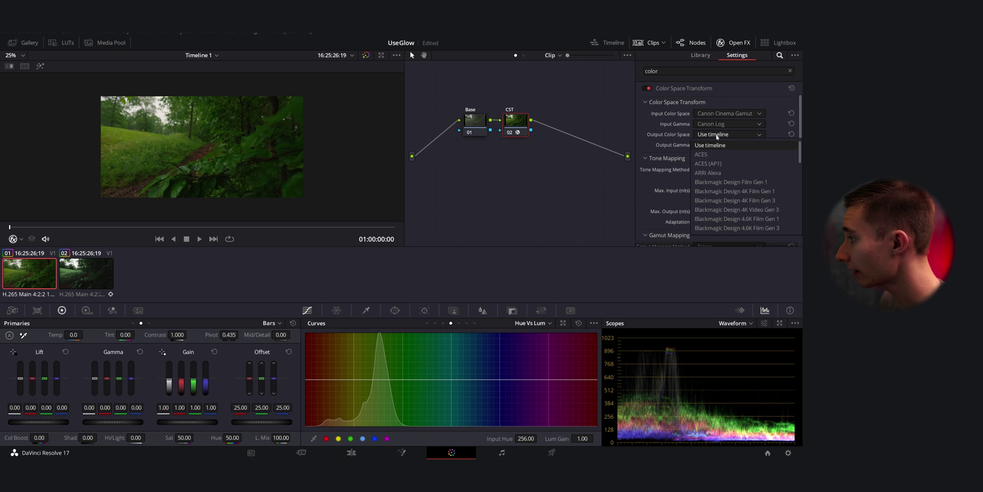
scroll(743, 169, down, 5)
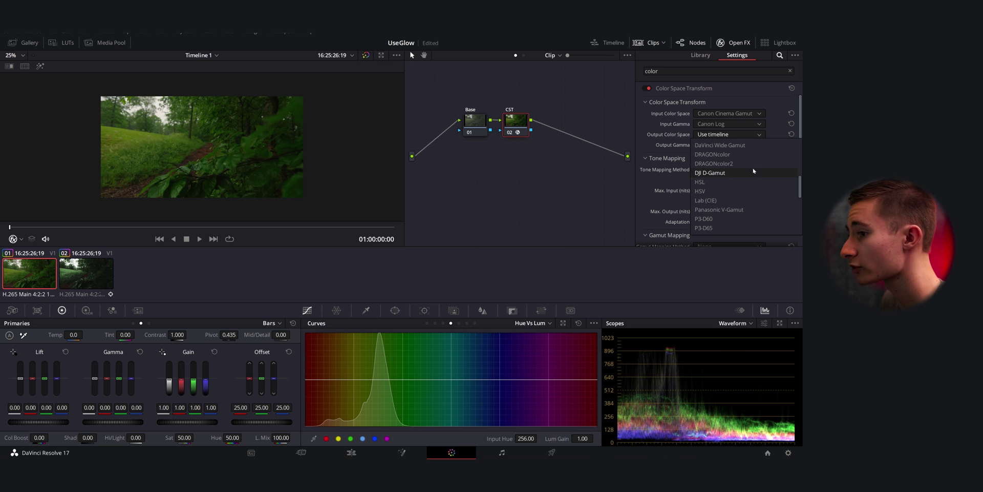
scroll(753, 170, down, 5)
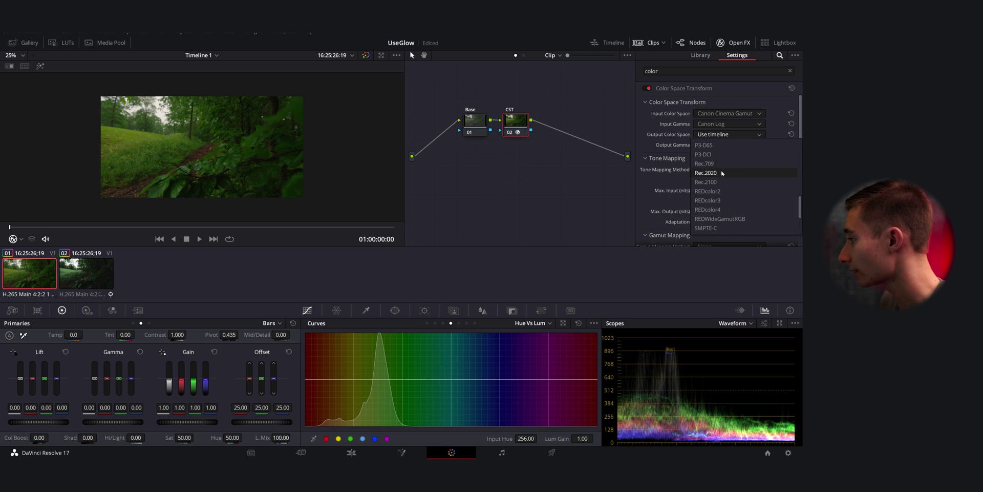
click(716, 163)
click(732, 145)
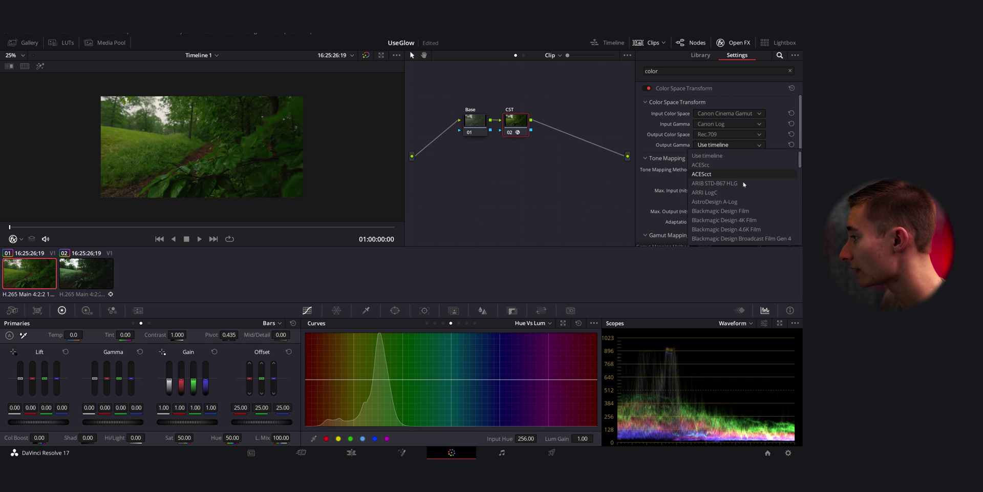
scroll(744, 183, down, 4)
scroll(742, 187, down, 4)
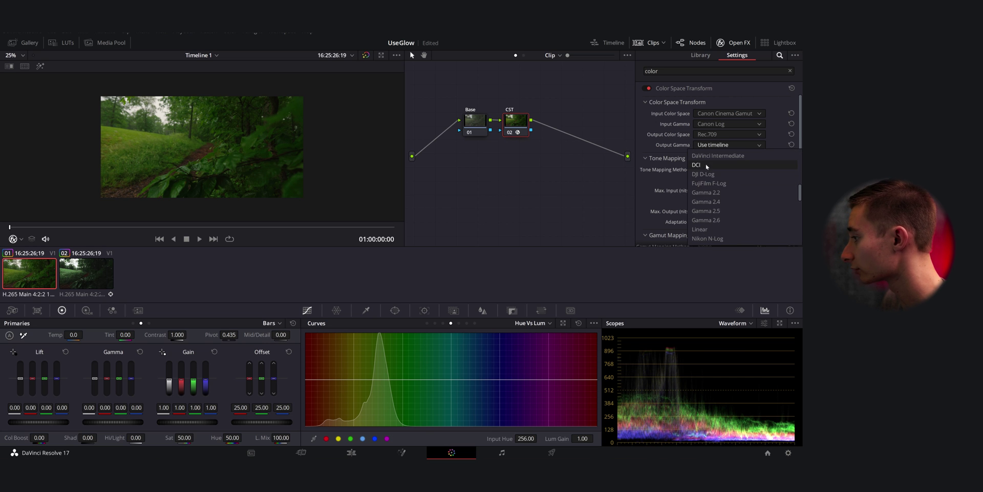
click(711, 229)
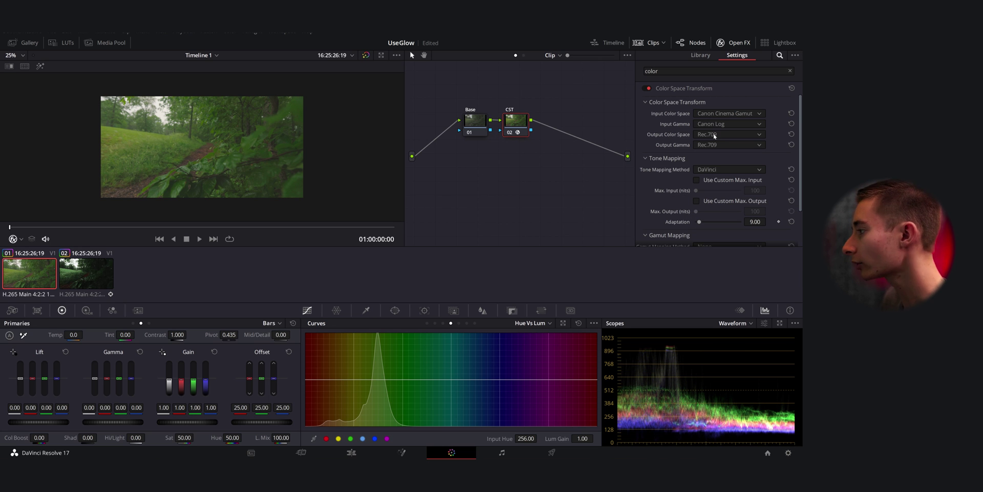
Switch the CST output colour space and output gamma to sRGB
click(714, 134)
click(716, 182)
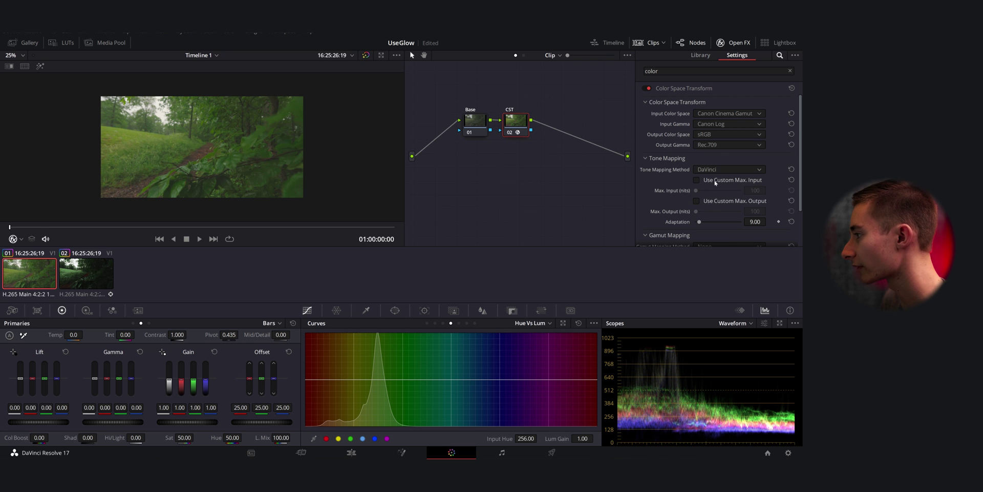
click(727, 144)
scroll(709, 183, down, 5)
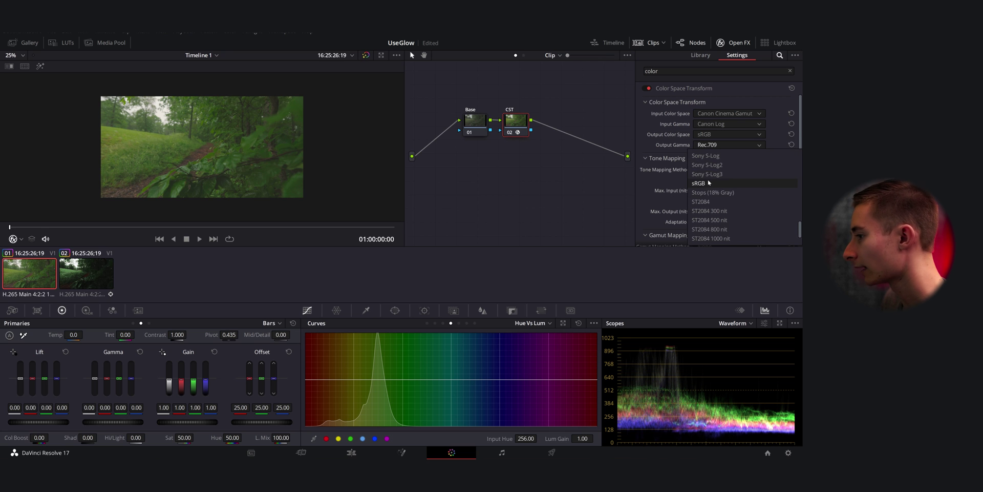
click(709, 182)
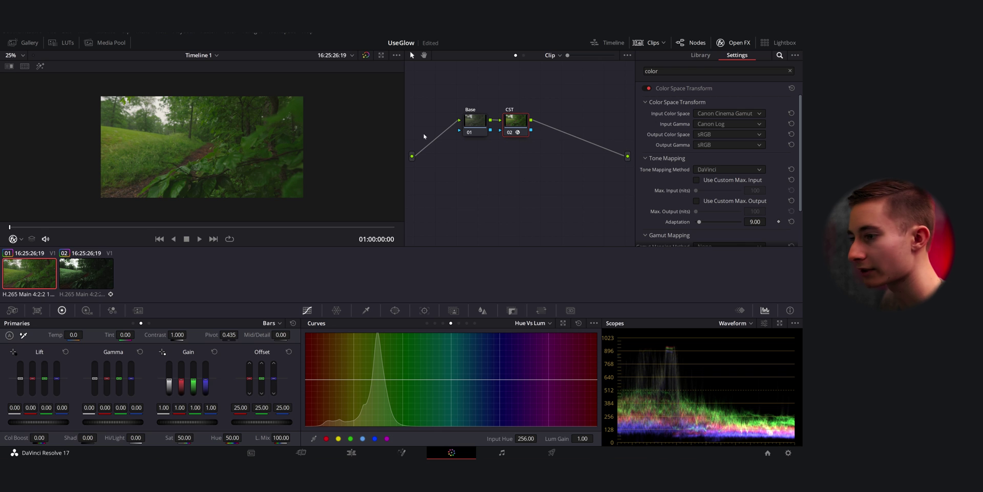
scroll(272, 119, up, 2)
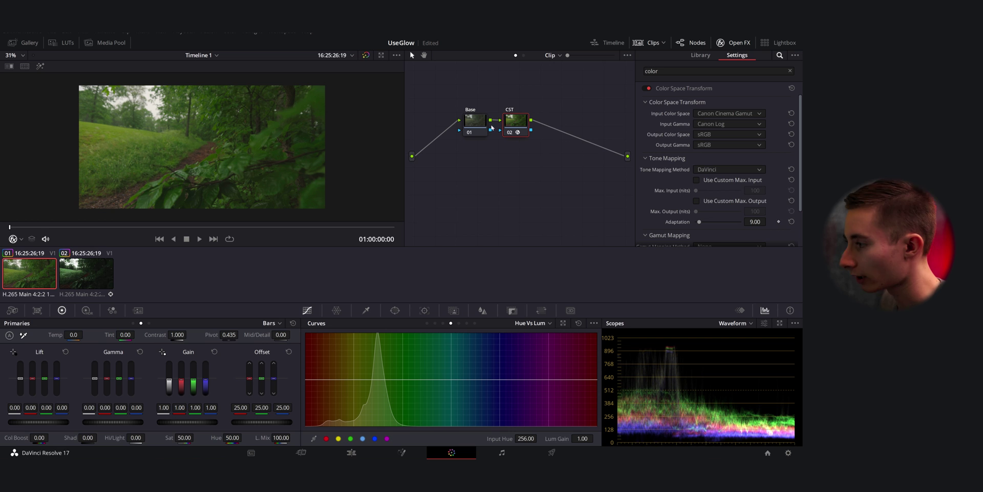
Add serial node 03 after CST with Alt+S and clear the old effects search text
key(alt+s)
right_click(556, 124)
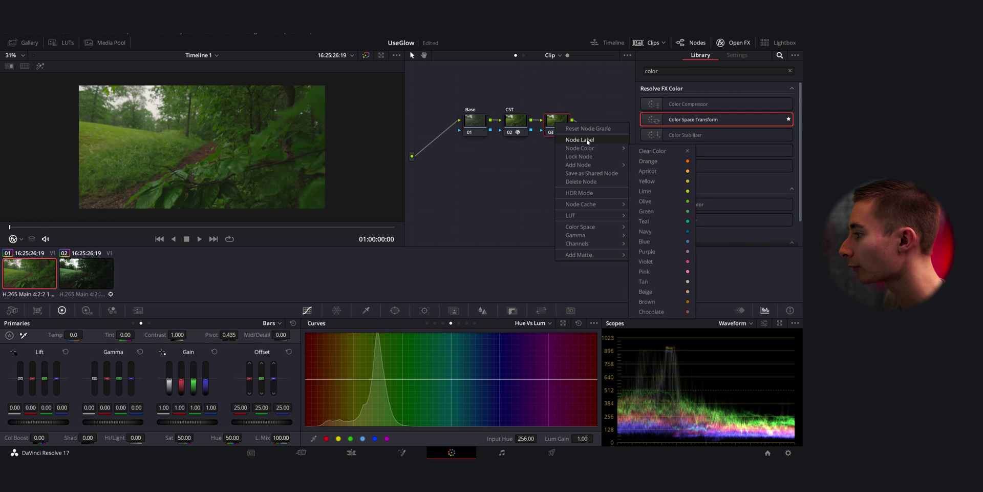
click(561, 126)
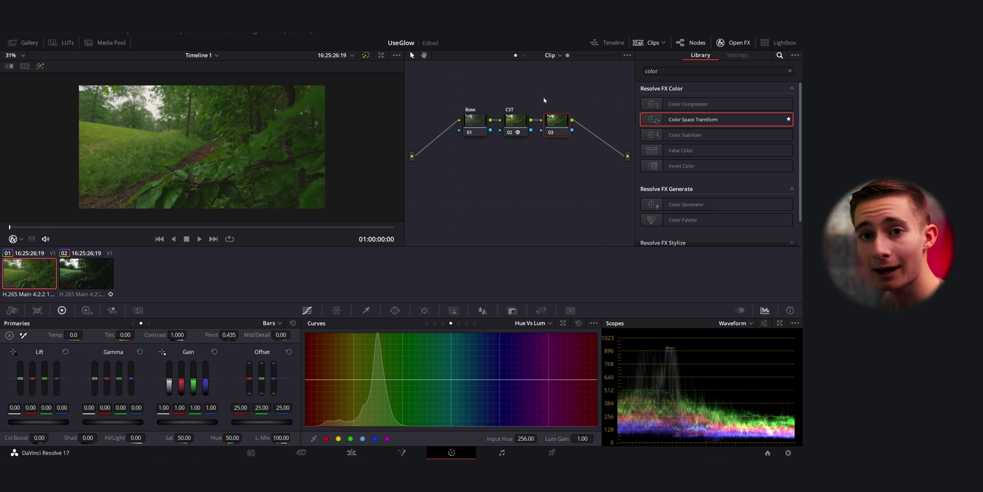
double_click(652, 71)
key(BackSpace)
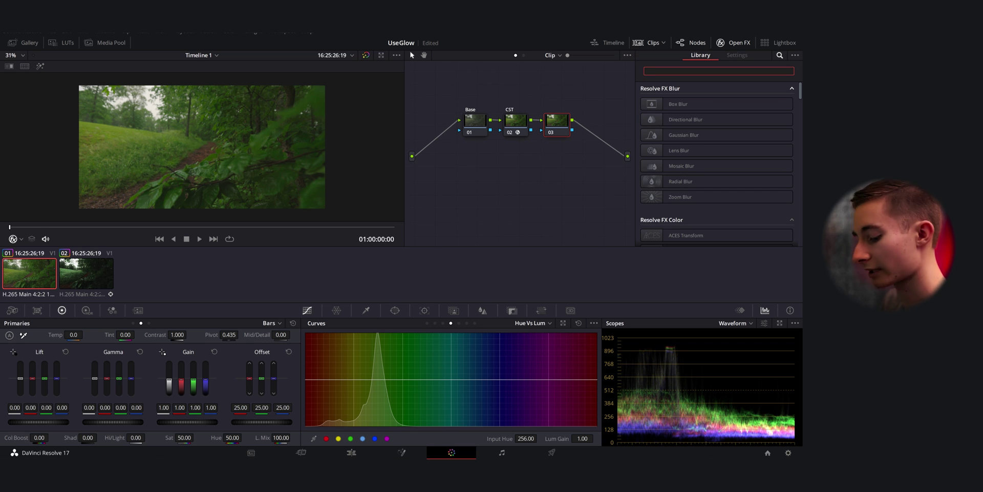
Search for Glow, apply it to node 03, and lower its Spread to 0.404
text(glow)
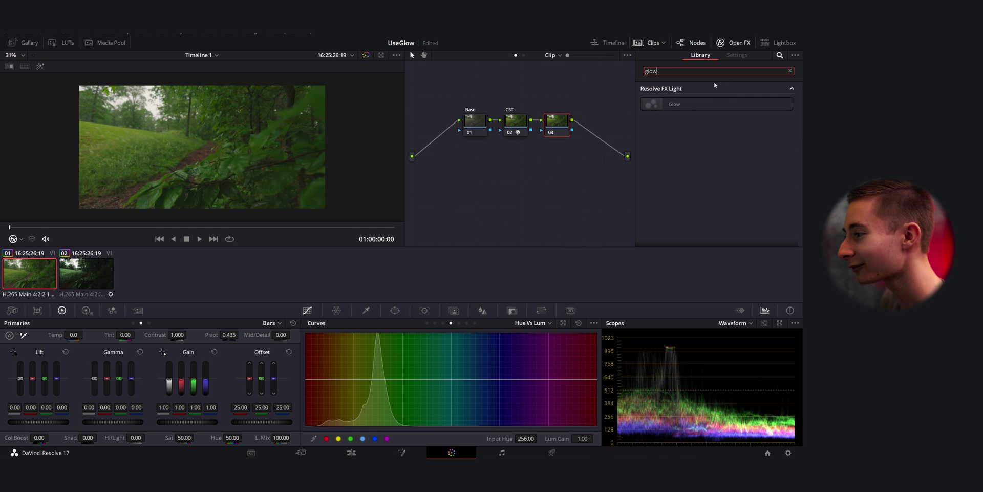
drag(684, 103, 557, 118)
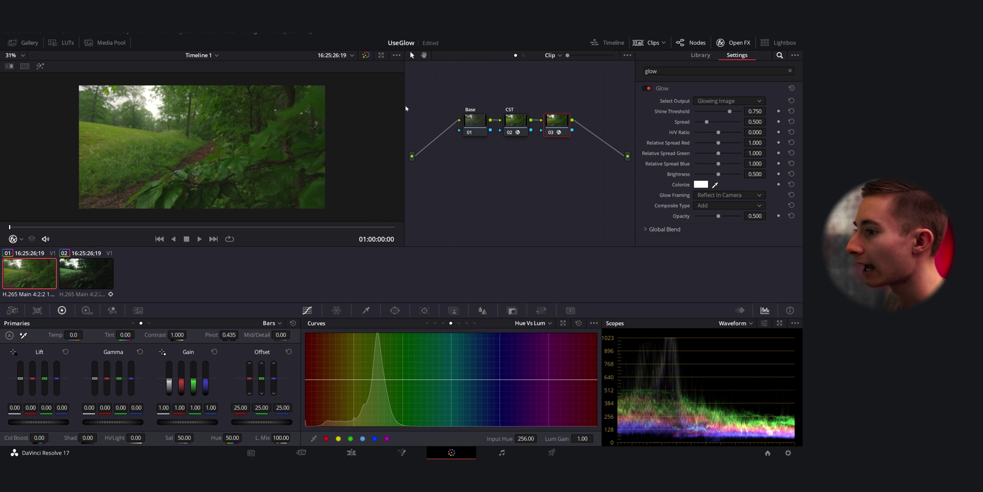
scroll(140, 111, up, 2)
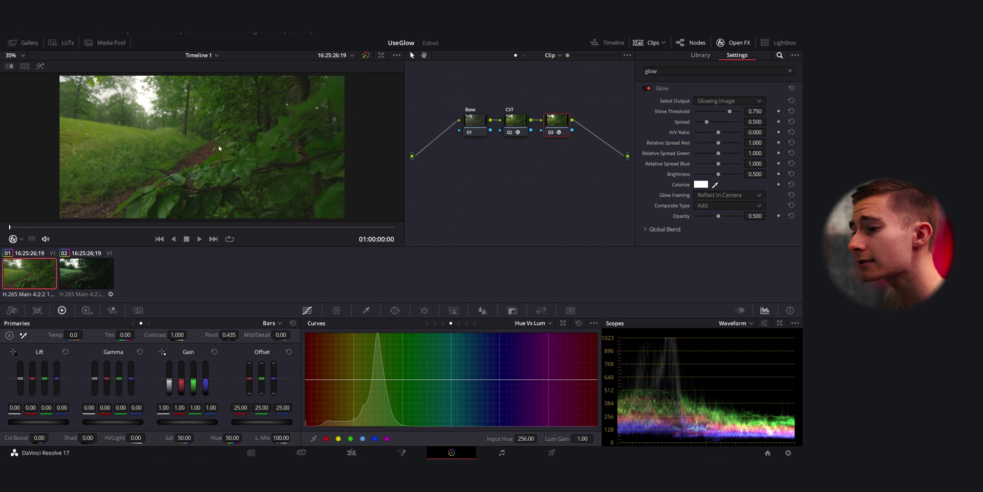
scroll(219, 148, down, 2)
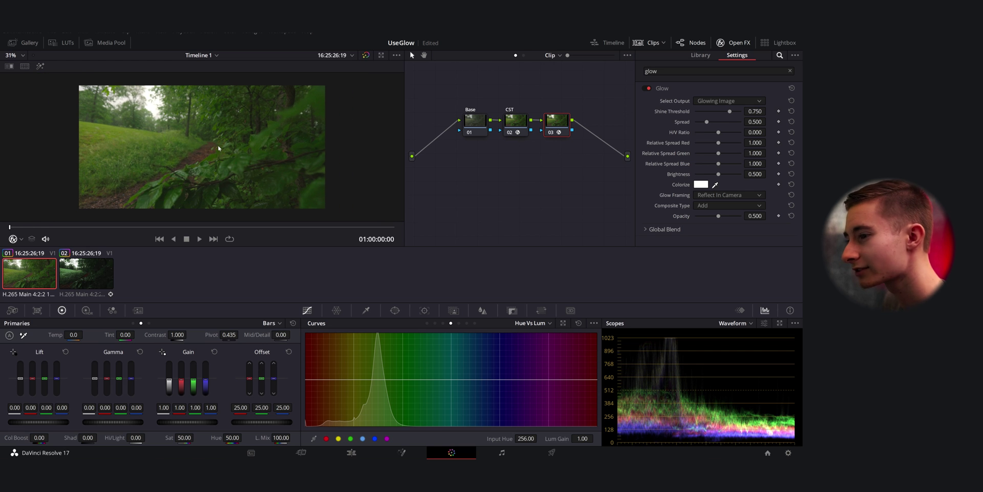
scroll(218, 149, up, 2)
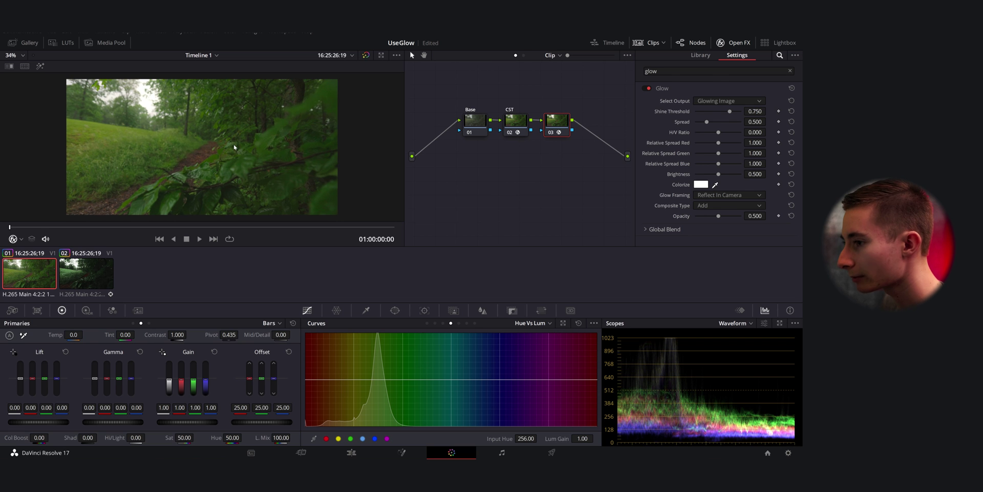
scroll(218, 148, down, 1)
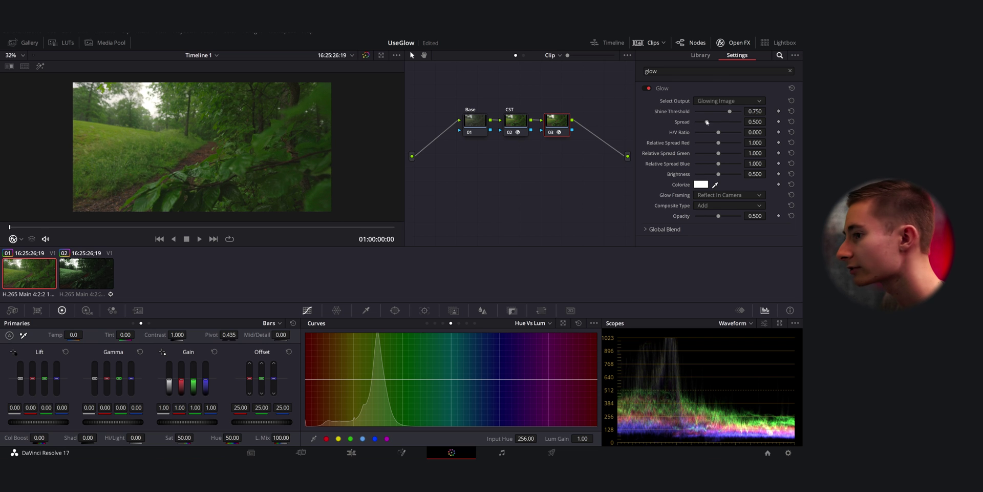
drag(706, 122, 704, 123)
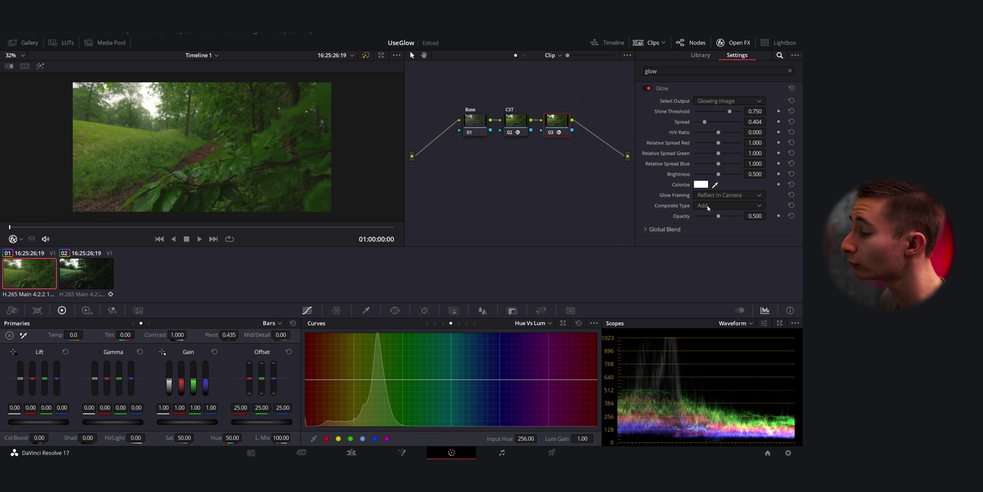
Set the Glow composite type to Softlight
click(710, 206)
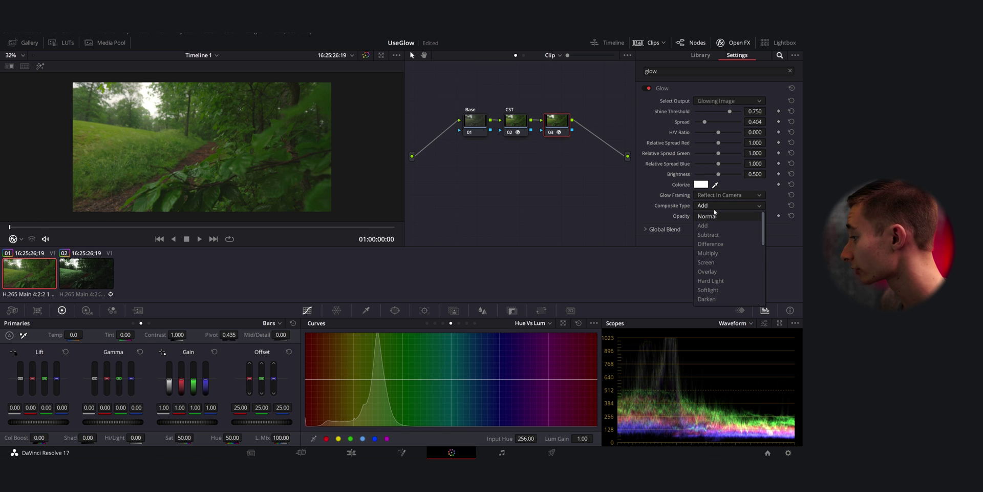
scroll(722, 228, down, 3)
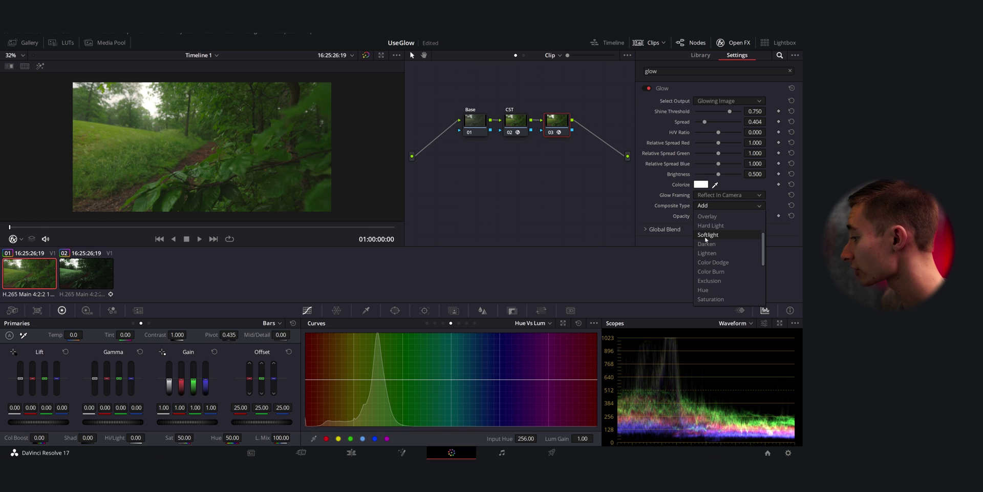
click(707, 235)
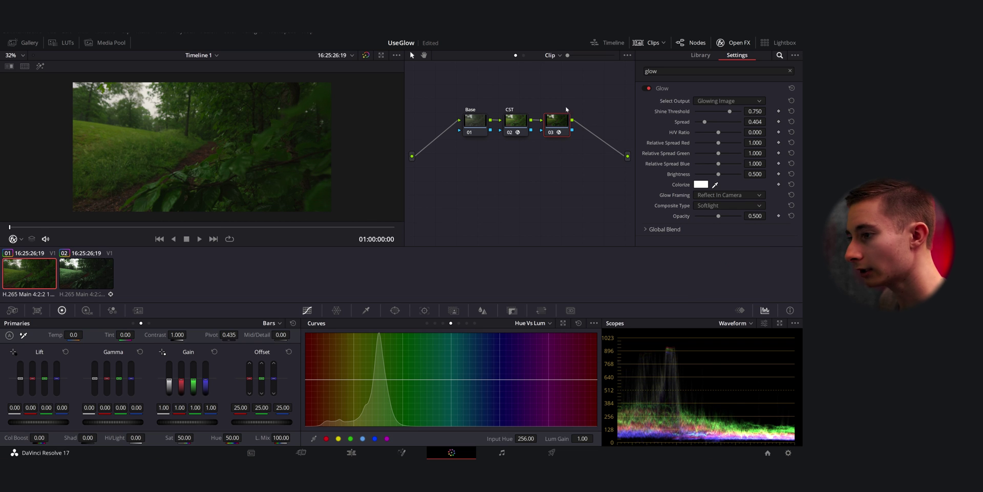
Try several Glow shine threshold values, settling at 0.285, and reduce the spread
click(725, 111)
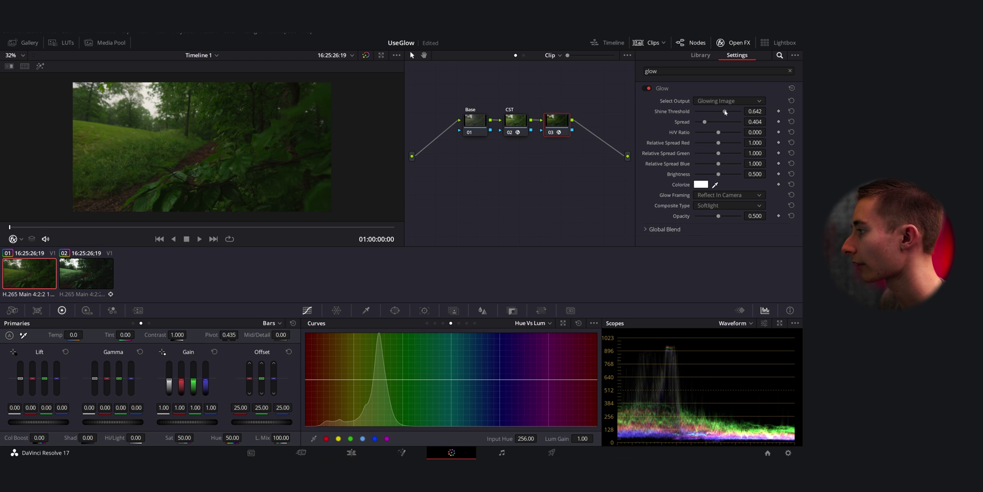
mouse_move(725, 111)
mouse_down()
mouse_move(710, 121)
mouse_move(706, 114)
mouse_up()
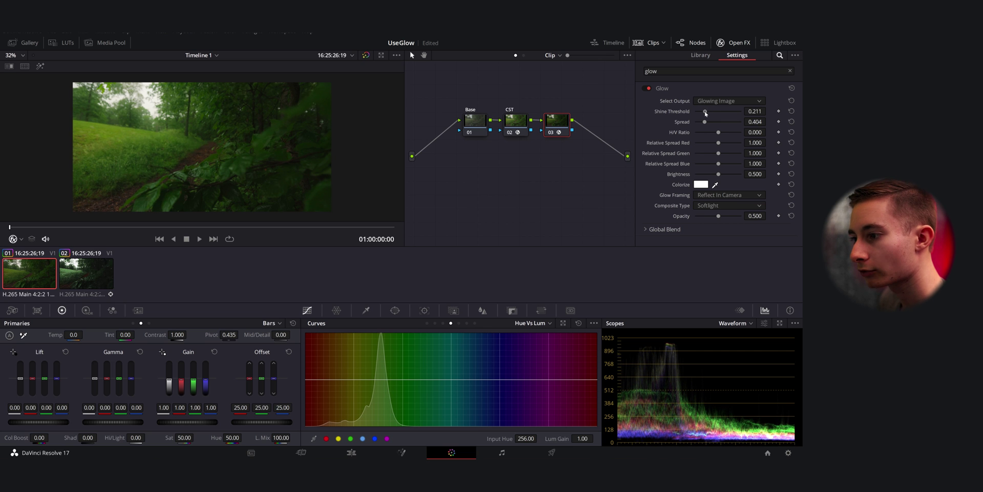
scroll(199, 164, up, 5)
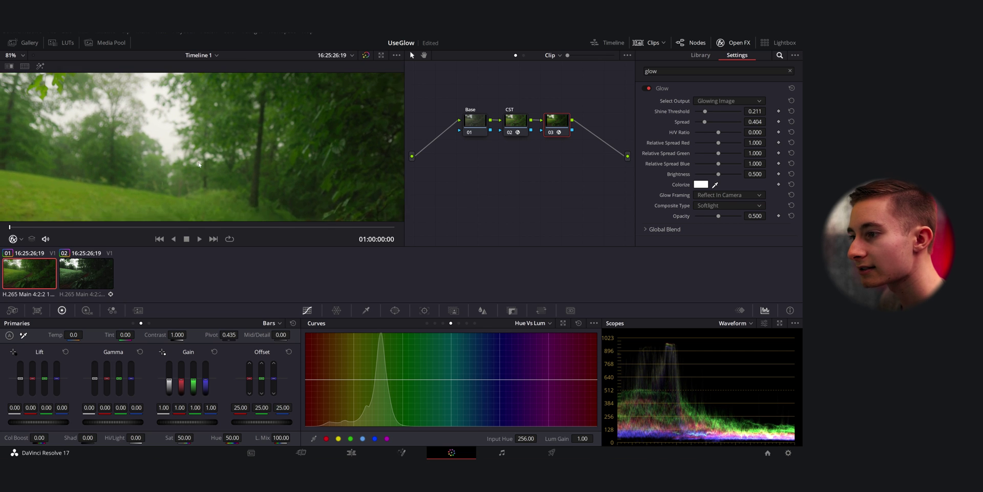
drag(200, 164, 158, 149)
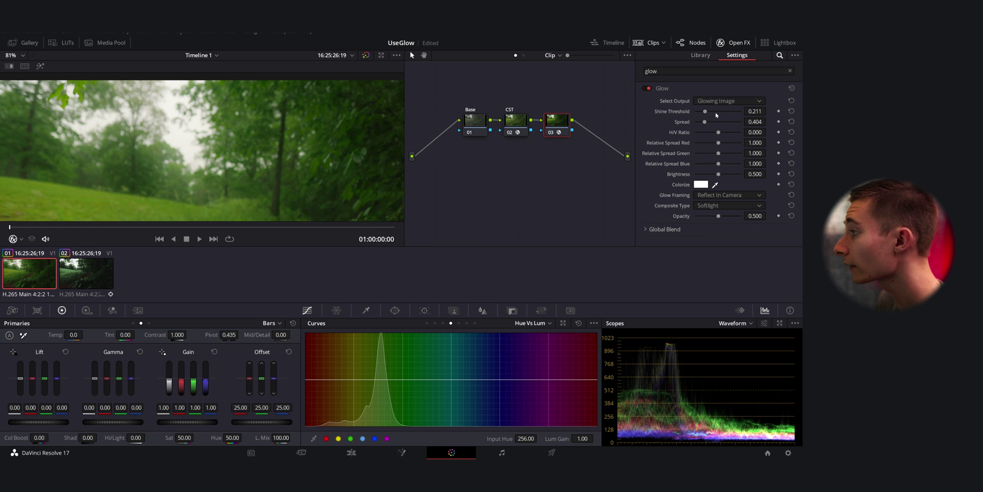
drag(705, 111, 713, 111)
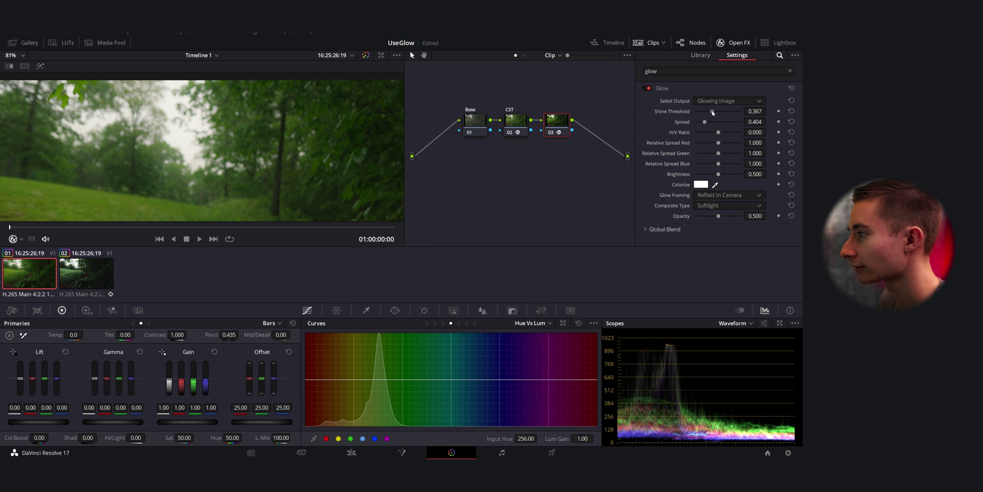
drag(712, 111, 709, 114)
key(ctrl+equal)
key(ctrl+equal)
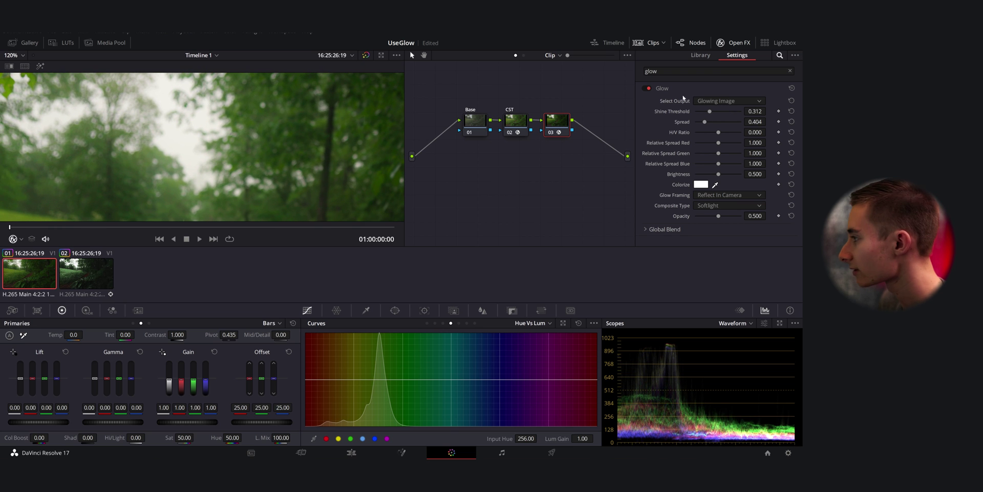
drag(709, 113, 670, 112)
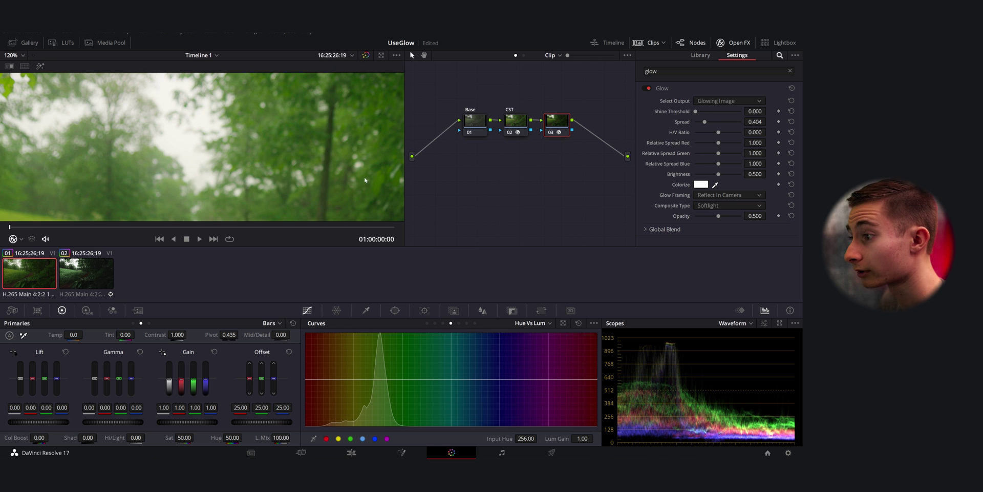
scroll(365, 179, down, 8)
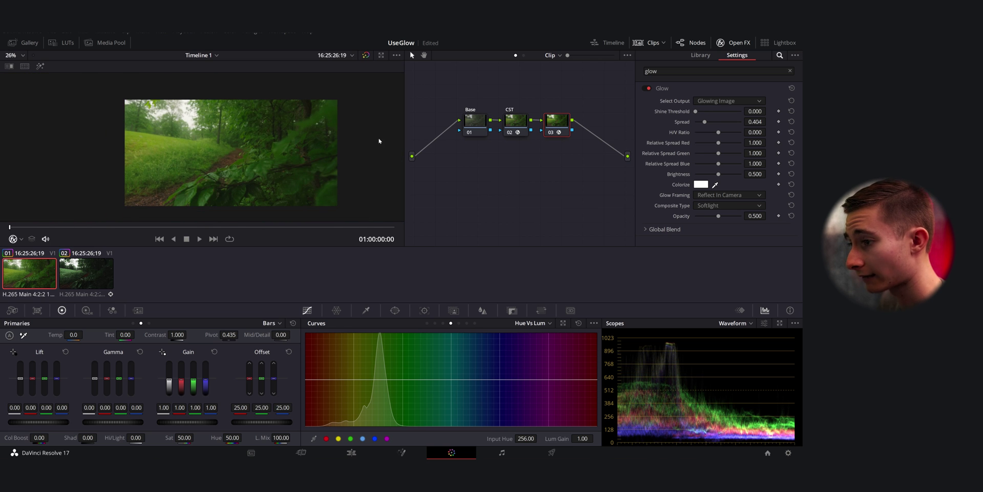
drag(695, 112, 709, 119)
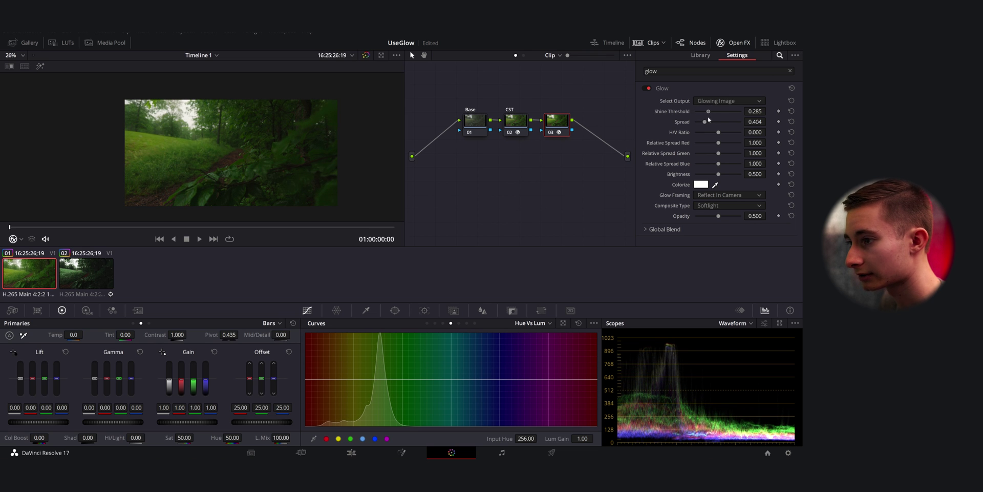
scroll(237, 137, up, 3)
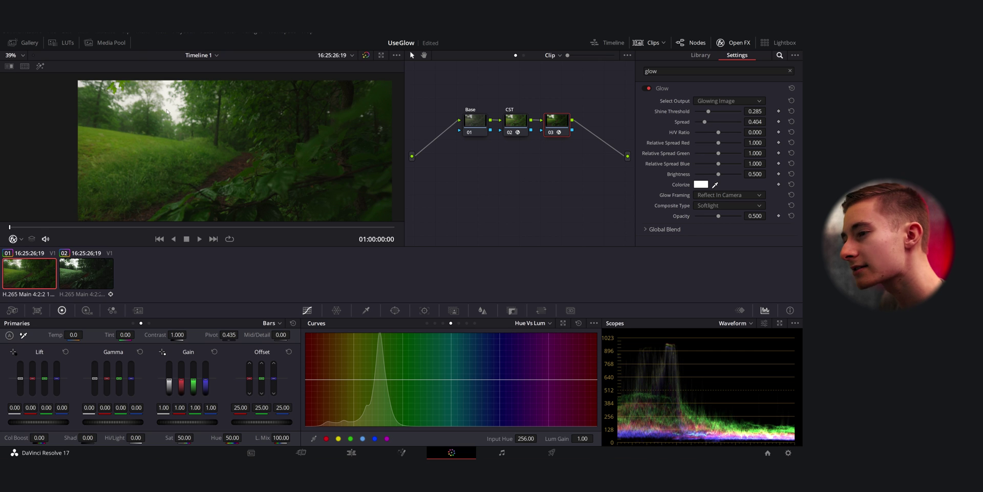
drag(704, 122, 698, 149)
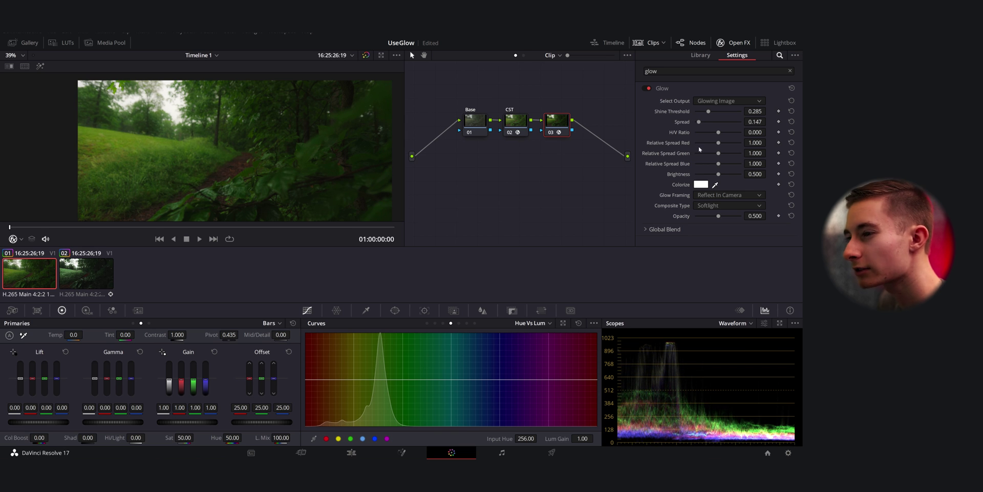
Save the project with the Glow spread at 0.147
scroll(156, 101, up, 3)
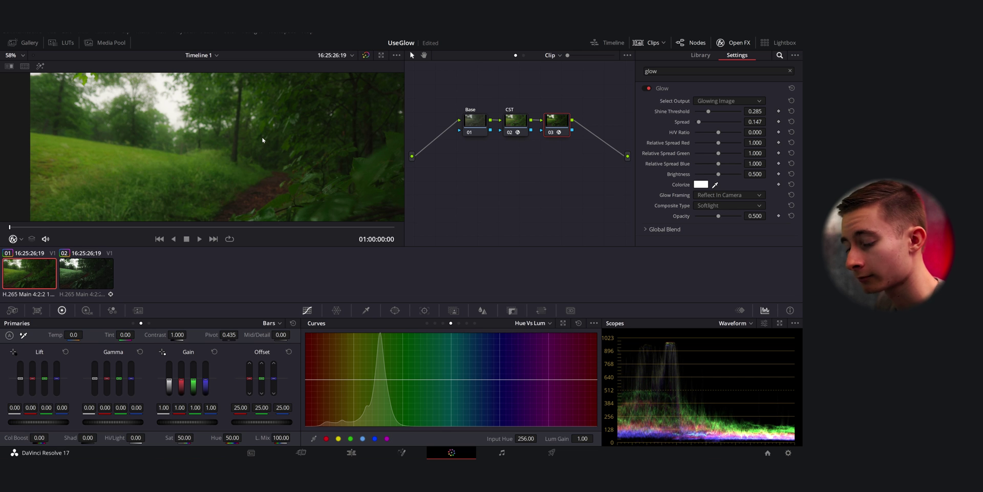
key(ctrl+s)
scroll(244, 91, down, 4)
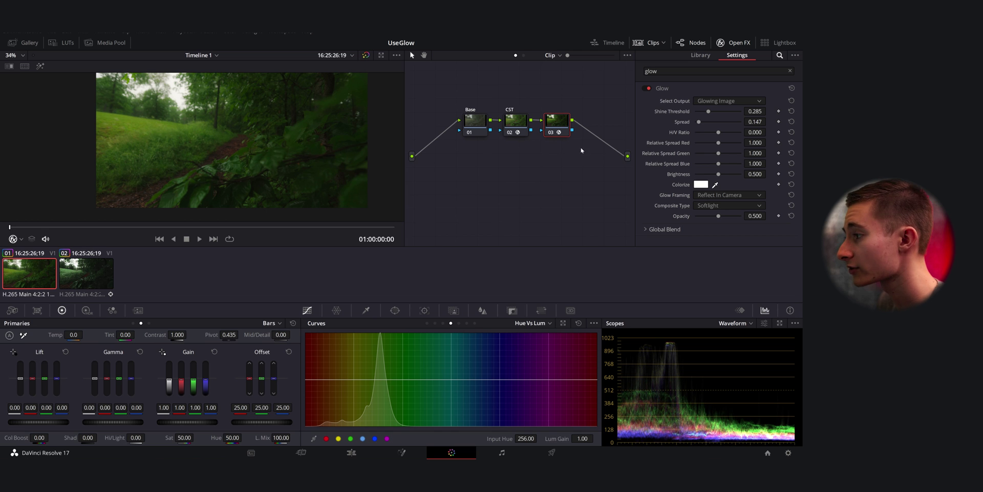
right_click(562, 122)
Label node 03 'Glow' and play the clip to preview the grade
click(585, 139)
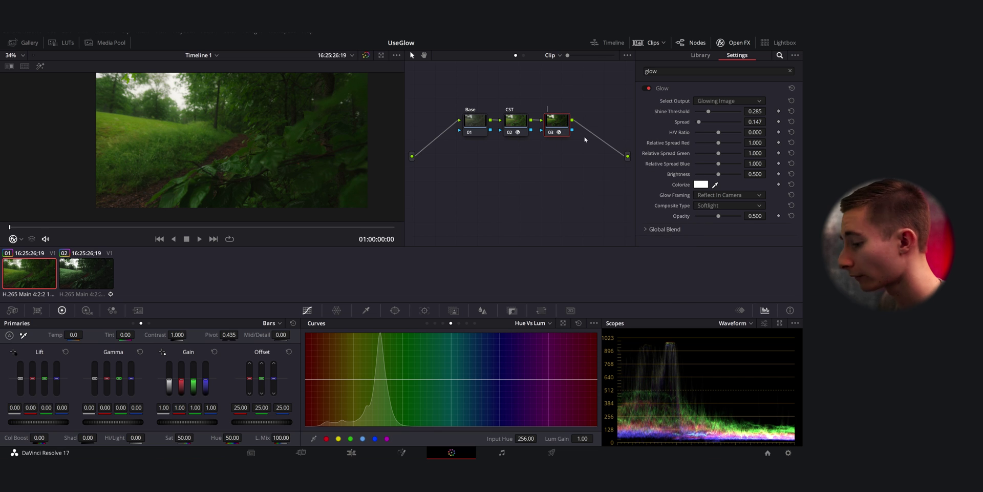
text(Glow)
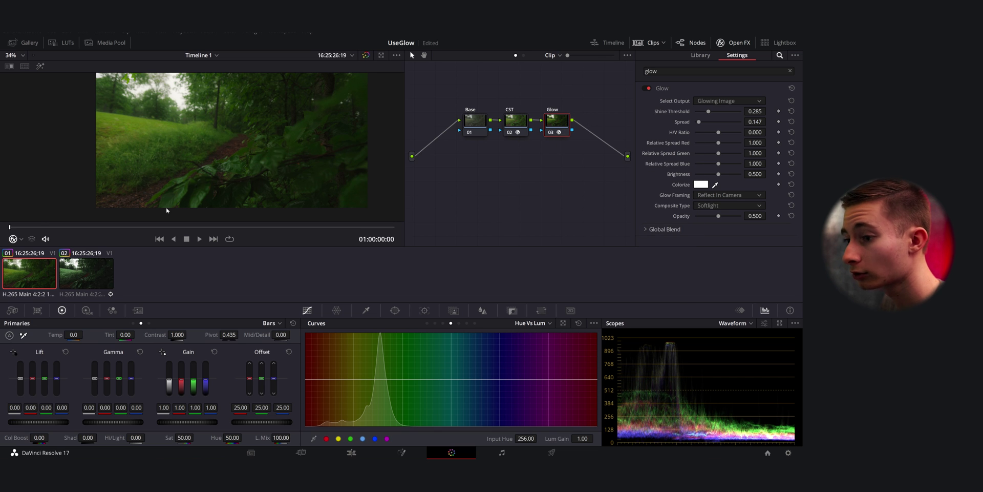
key(space)
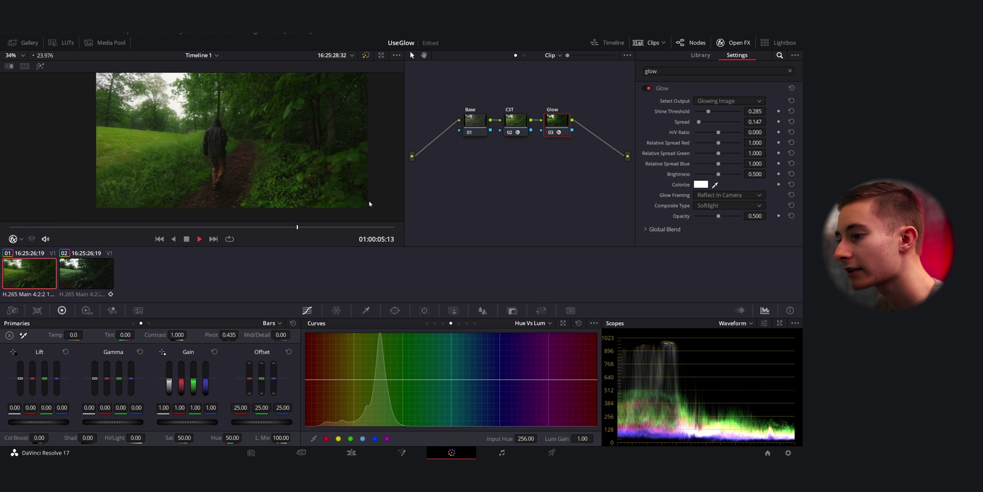
key(space)
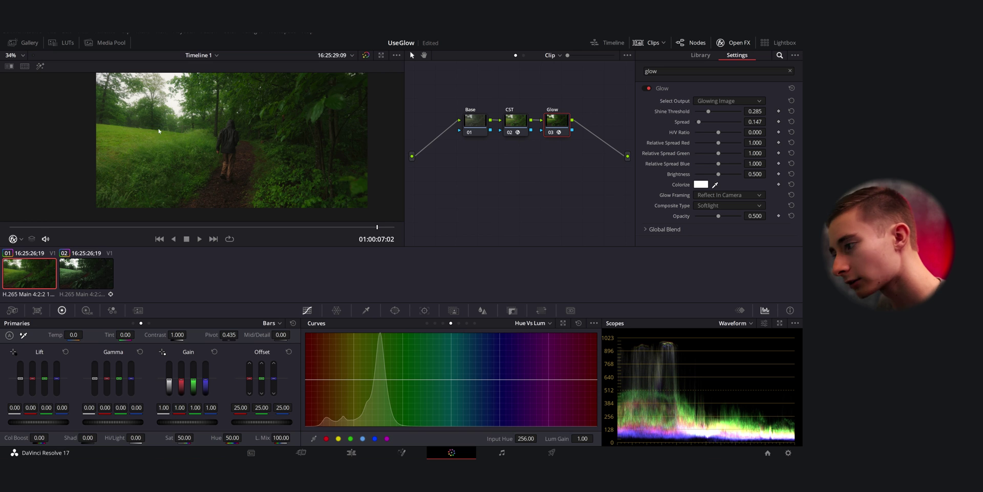
Stabilize the clip on the Base node using the tracker's stabilization mode
click(472, 118)
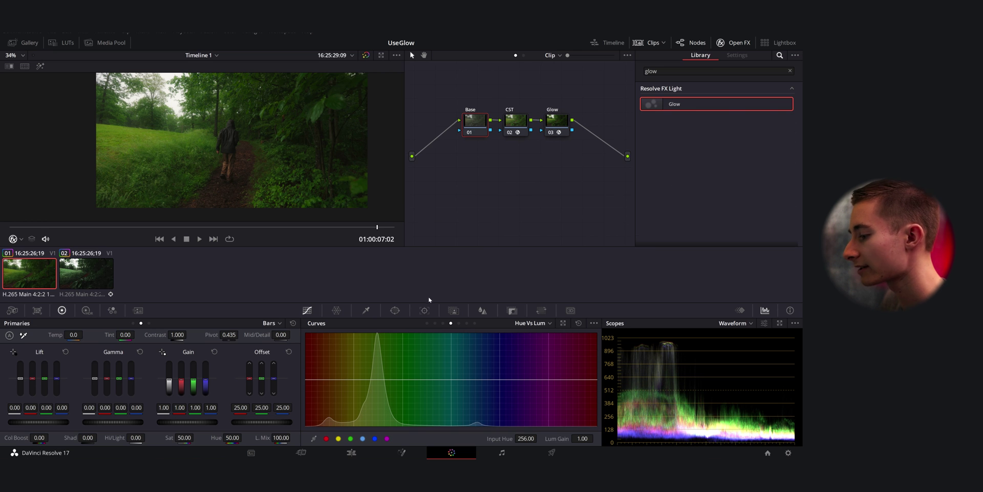
click(424, 310)
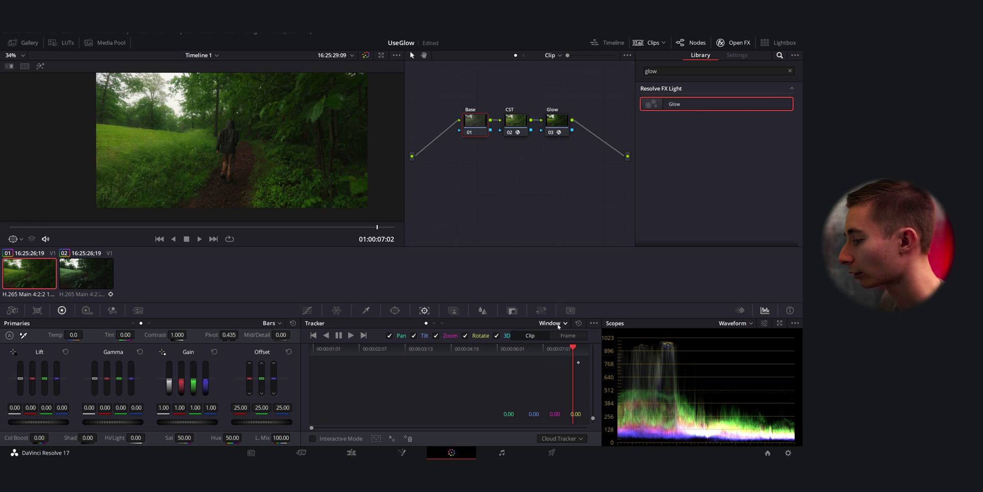
click(559, 325)
click(556, 353)
click(563, 336)
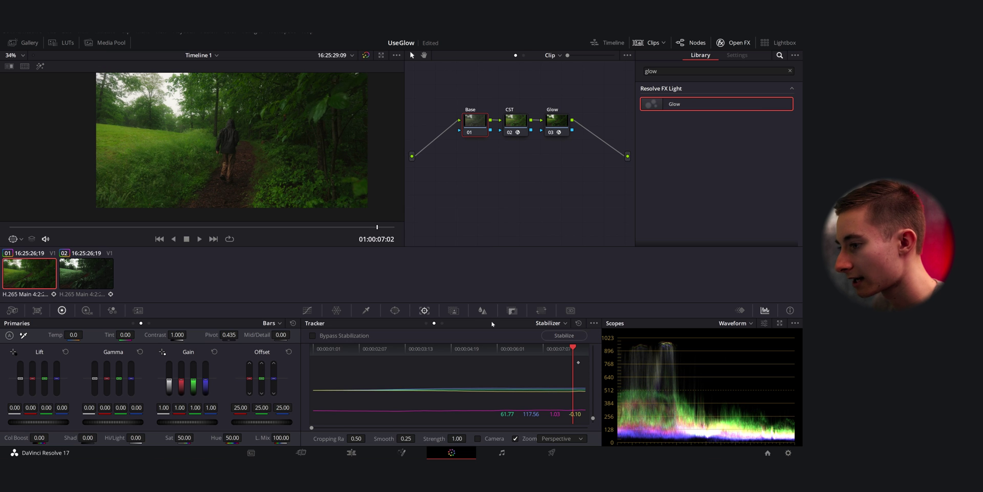
Play the stabilized clip from the start and stop at 01:00:06:08
drag(371, 227, 1, 221)
key(space)
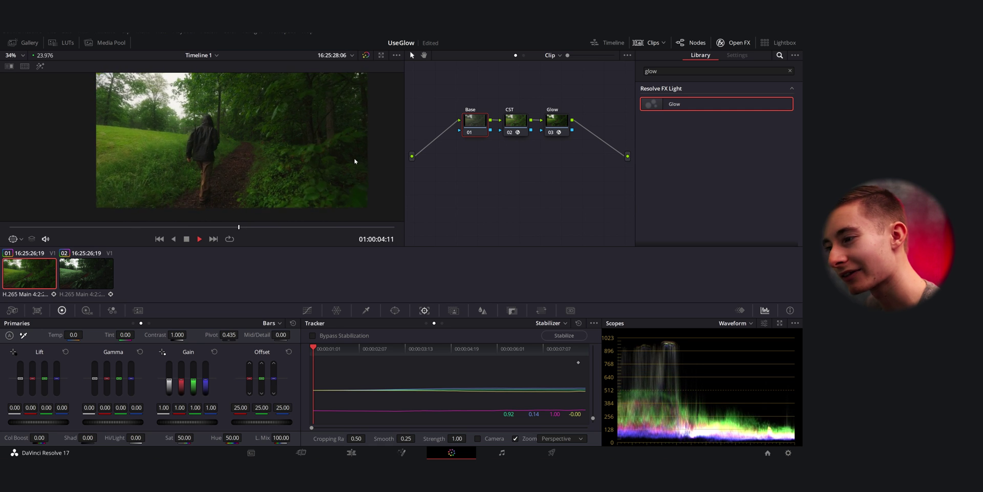
key(space)
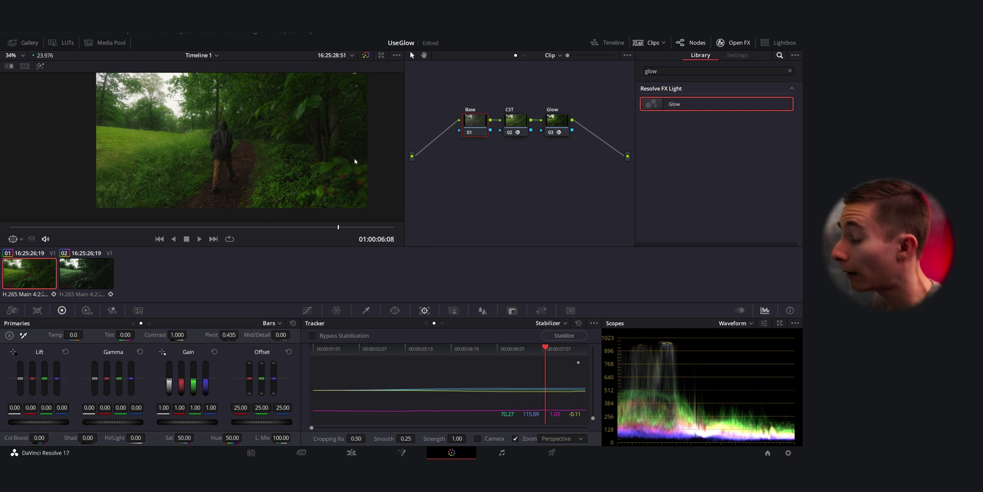
scroll(153, 97, up, 3)
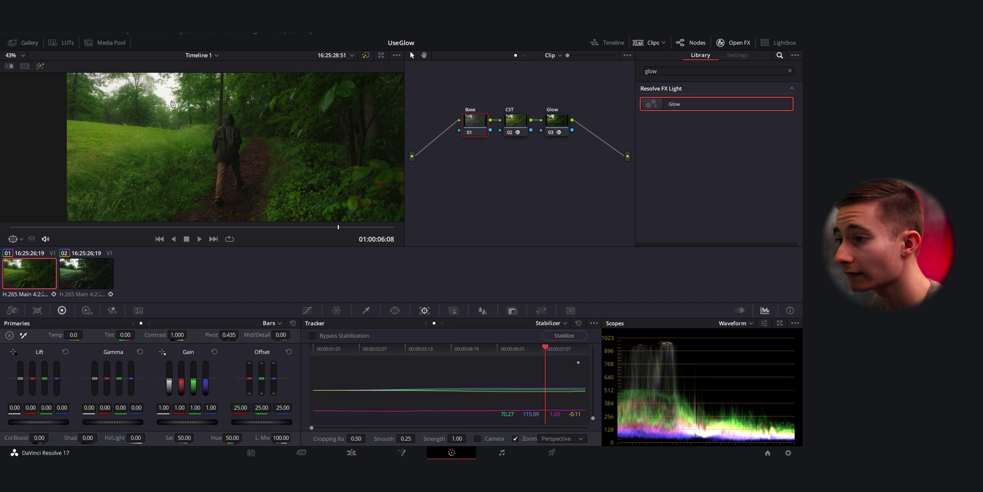
click(559, 121)
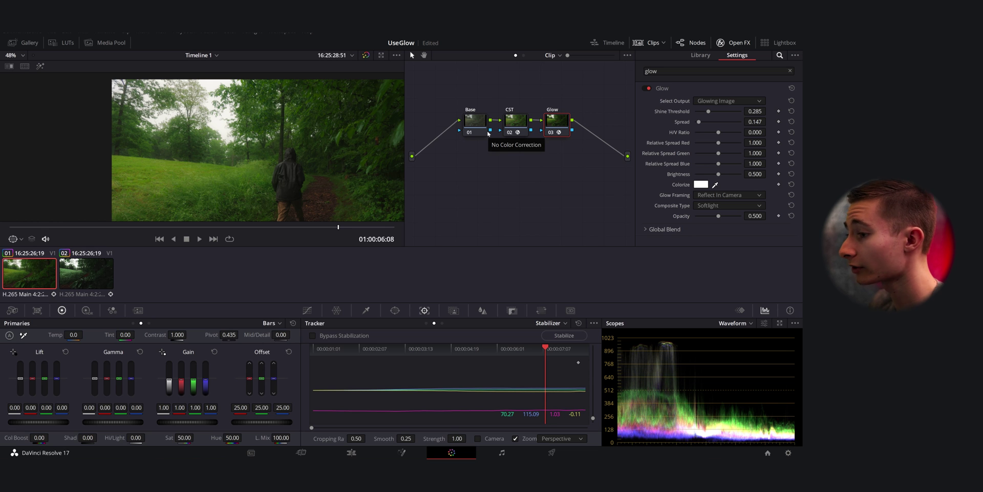
Raise the Glow opacity to 1.000, then bring it back down toward 0.5
scroll(204, 105, up, 2)
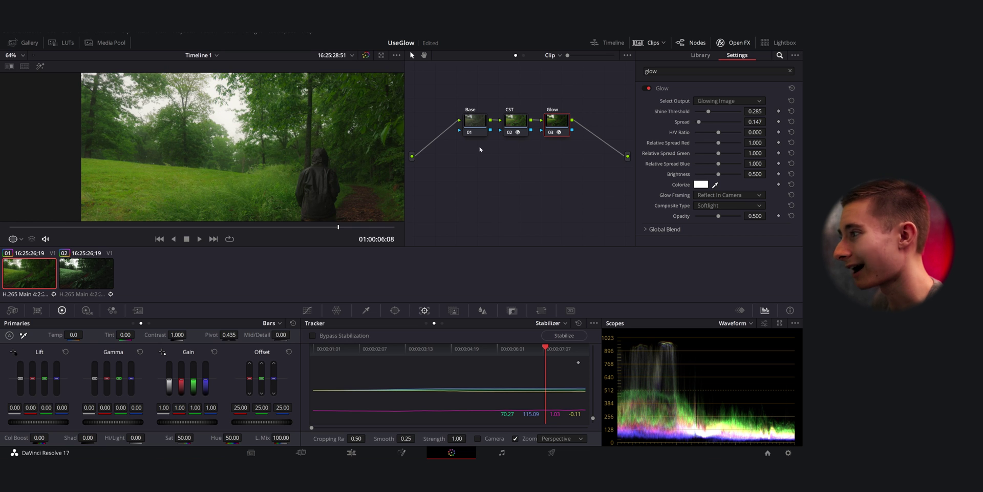
scroll(300, 135, down, 2)
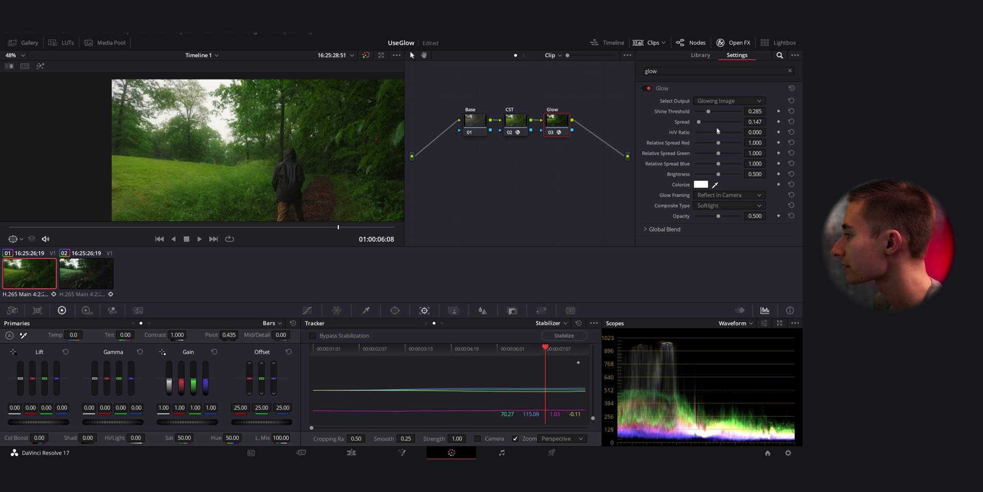
drag(718, 217, 741, 217)
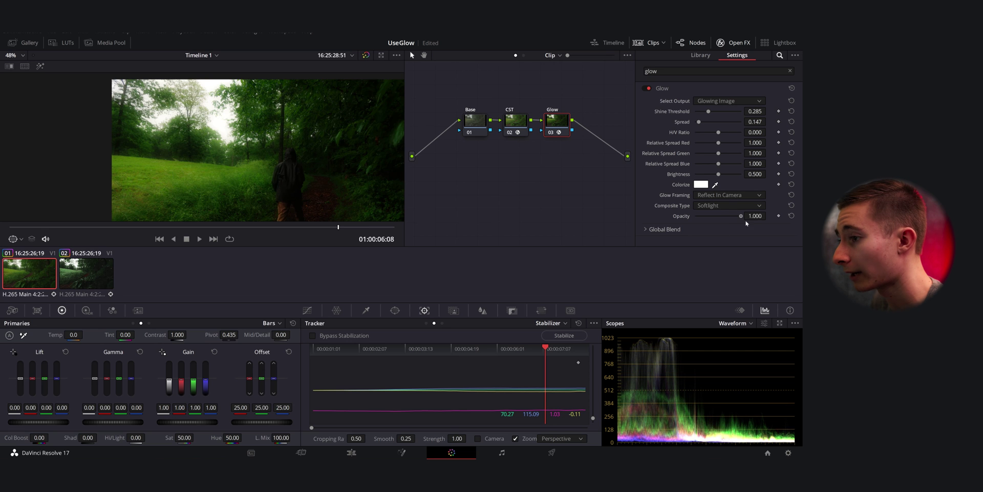
scroll(336, 167, down, 2)
drag(337, 167, 321, 119)
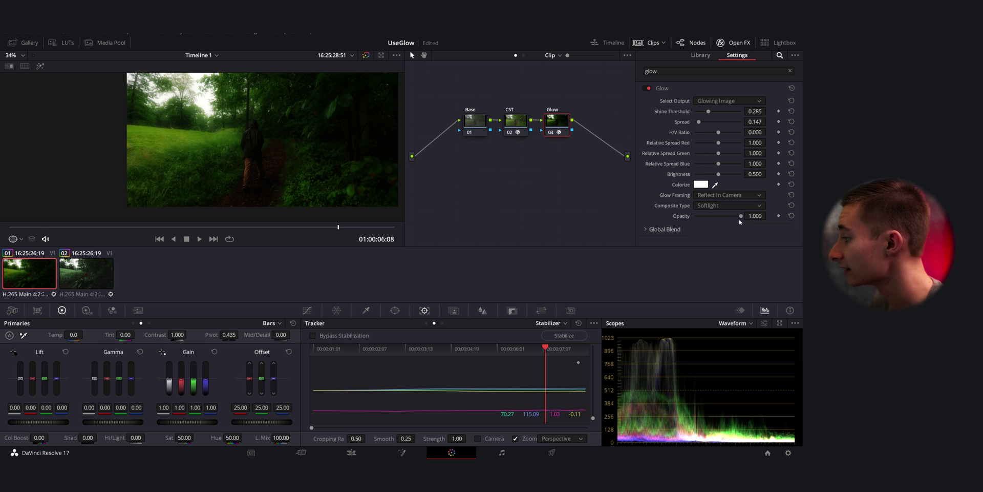
drag(740, 216, 718, 217)
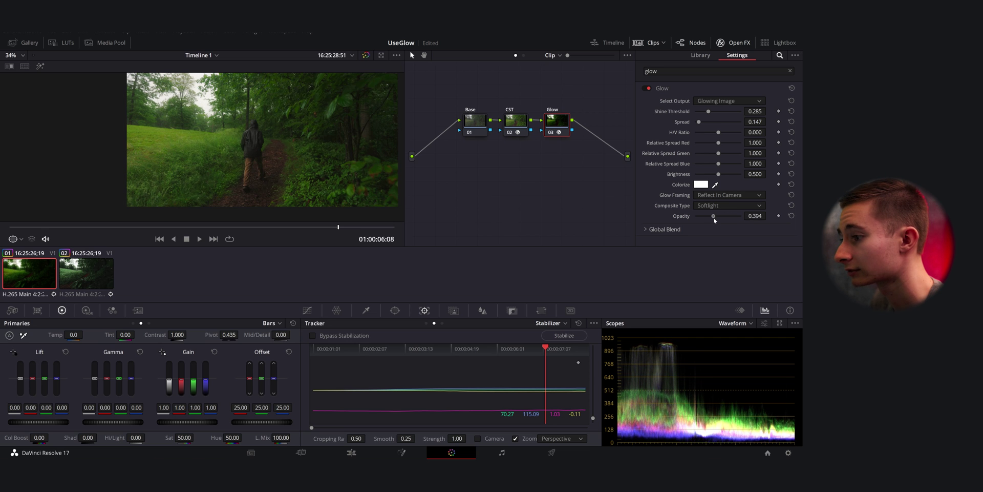
click(762, 219)
Enter Glow opacity 0.5, re-enable the Glow node, and fine-tune opacity to 0.624
text(0.5)
key(Return)
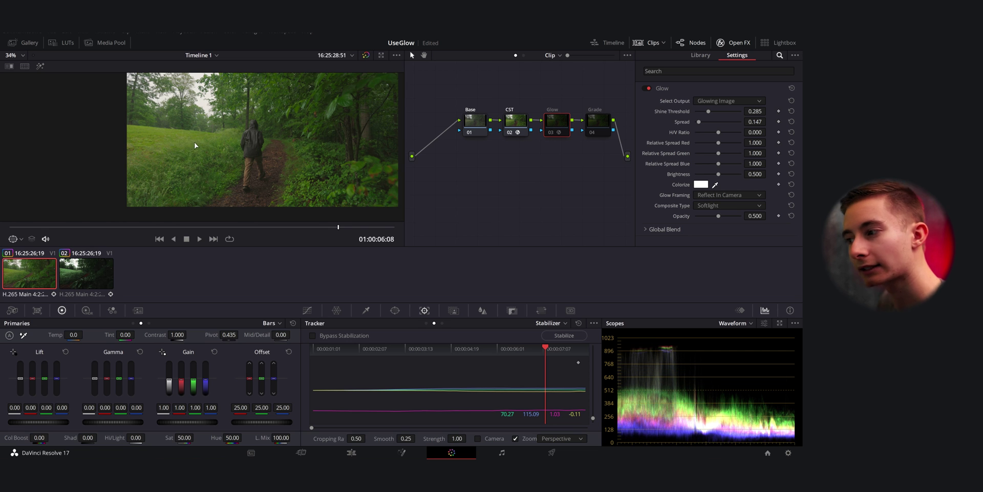
key(ctrl+d)
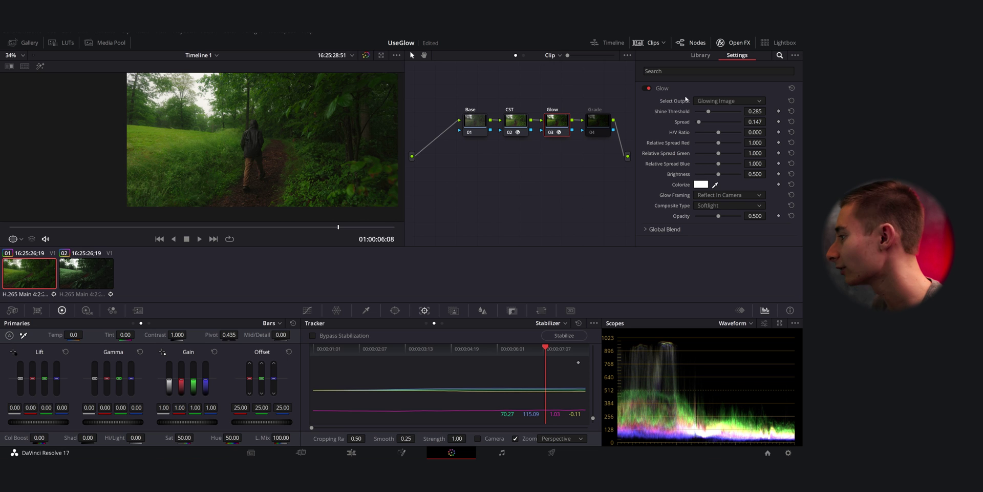
drag(718, 215, 723, 219)
key(shift+d)
key(shift+d)
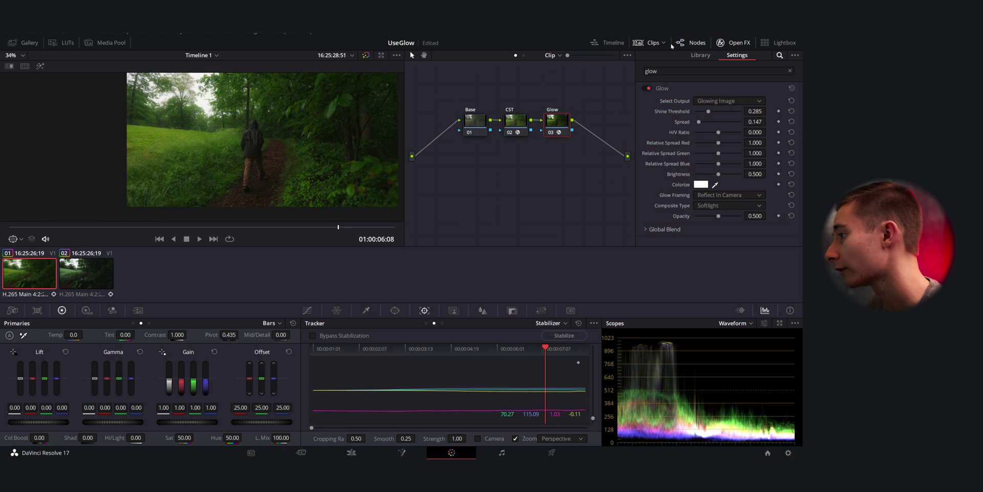
Add serial node 04 after Glow labelled 'Grade', then clear the effects search box
click(701, 55)
key(alt+s)
right_click(598, 123)
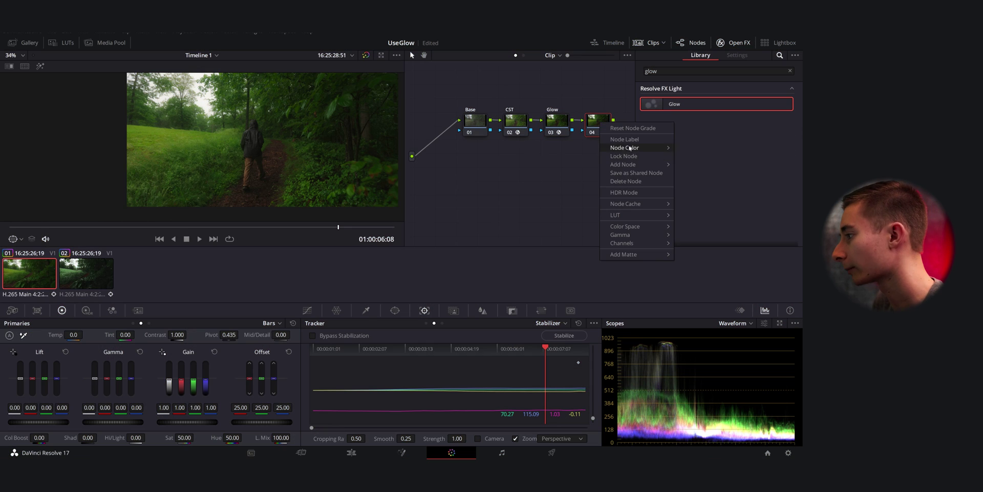
click(629, 143)
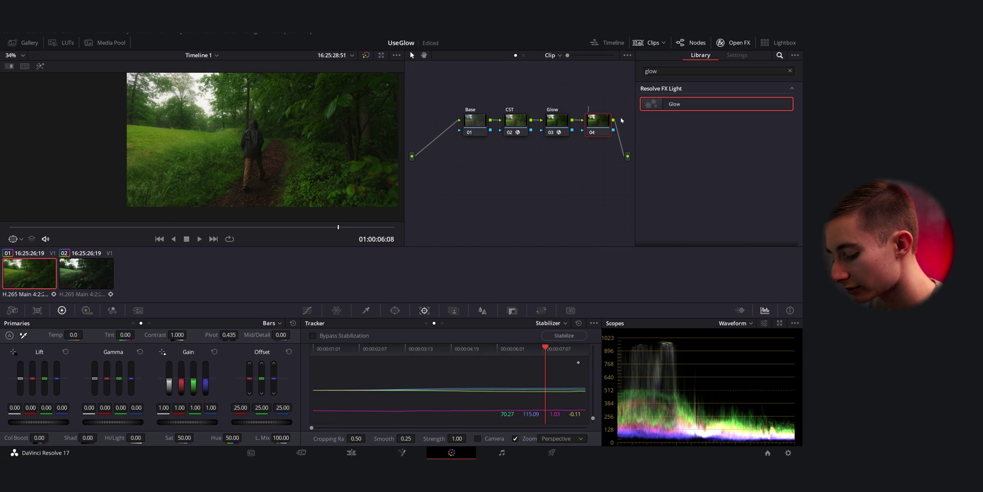
text(Grade)
key(Return)
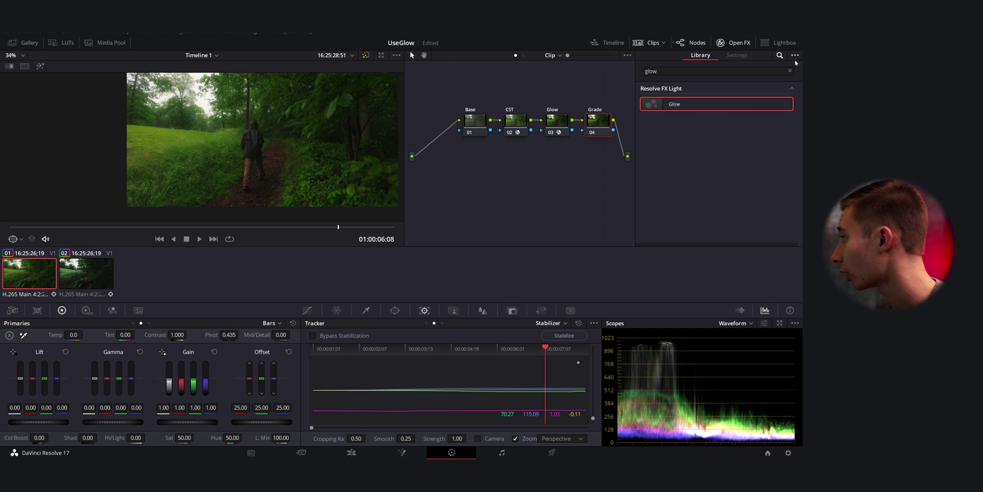
click(790, 71)
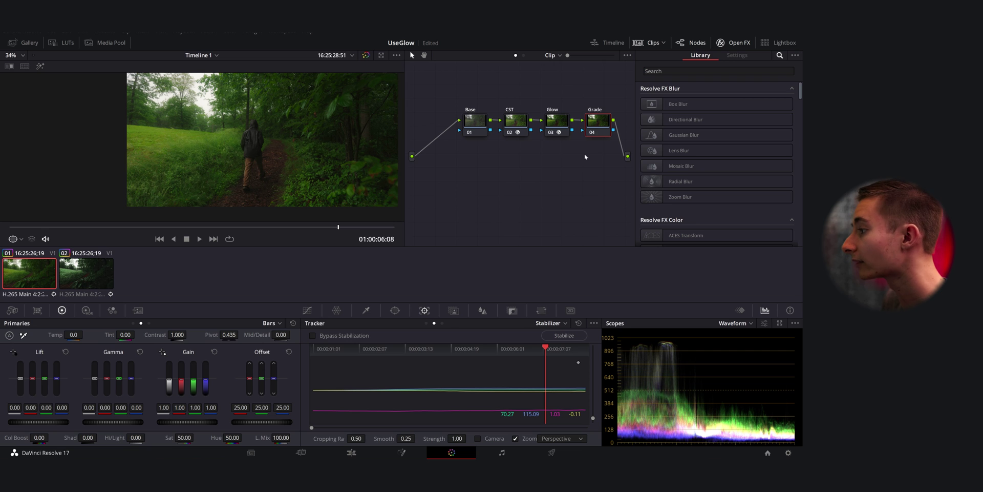
drag(676, 103, 605, 124)
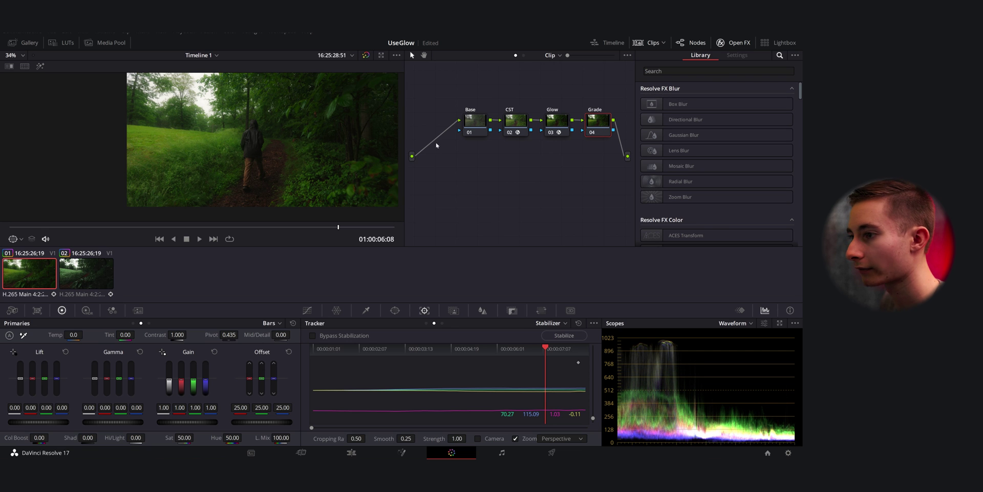
Show the Primaries as colour wheels and lower Lift to -0.01
scroll(373, 176, down, 1)
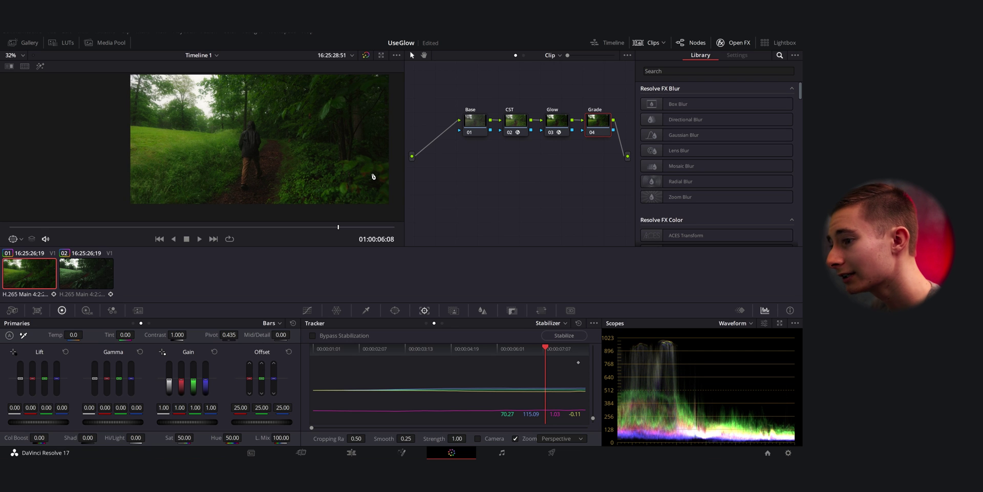
scroll(214, 153, up, 4)
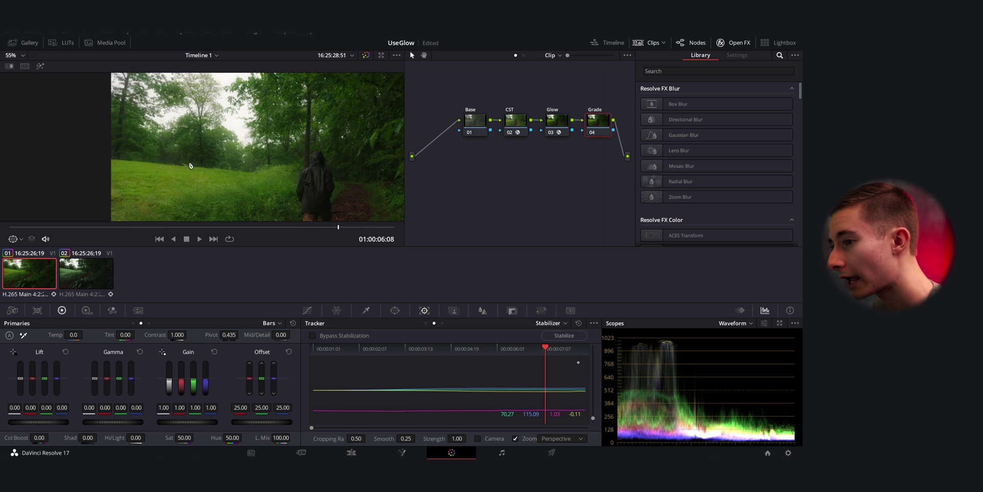
scroll(190, 166, down, 4)
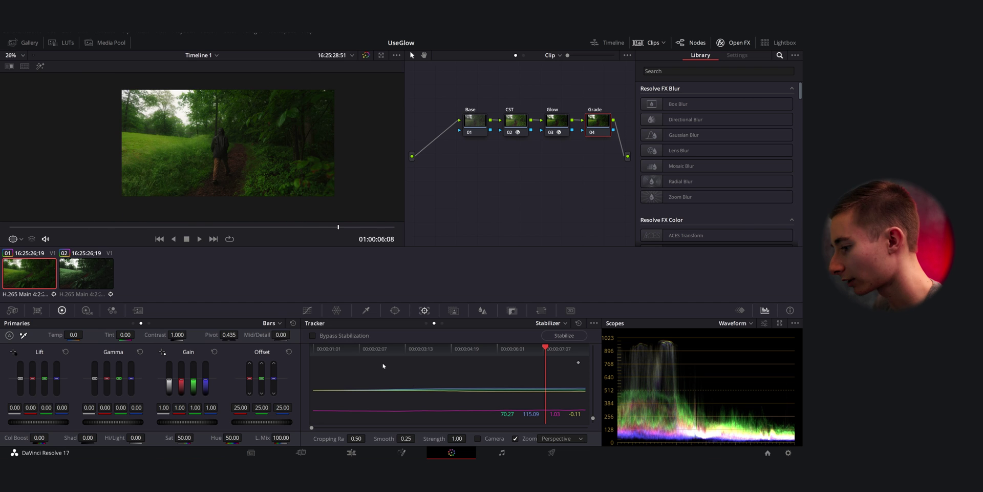
click(308, 310)
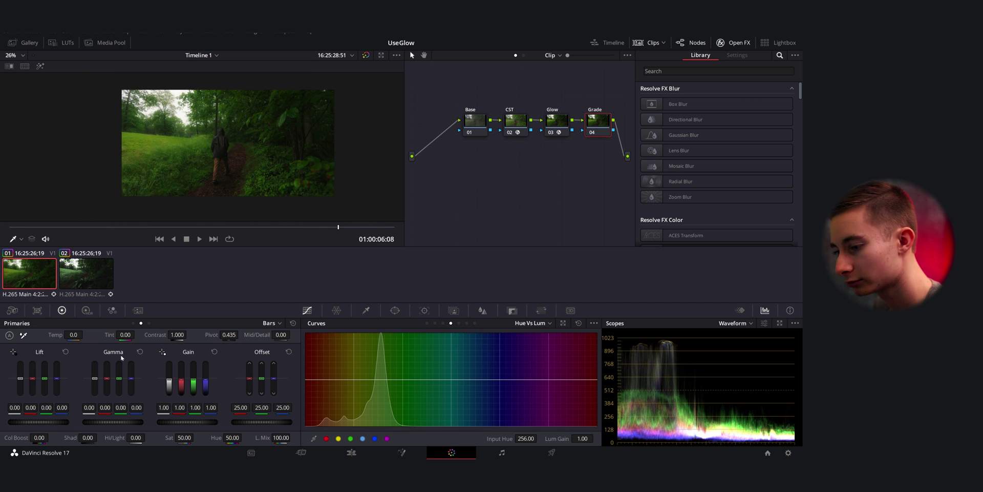
click(270, 323)
click(282, 344)
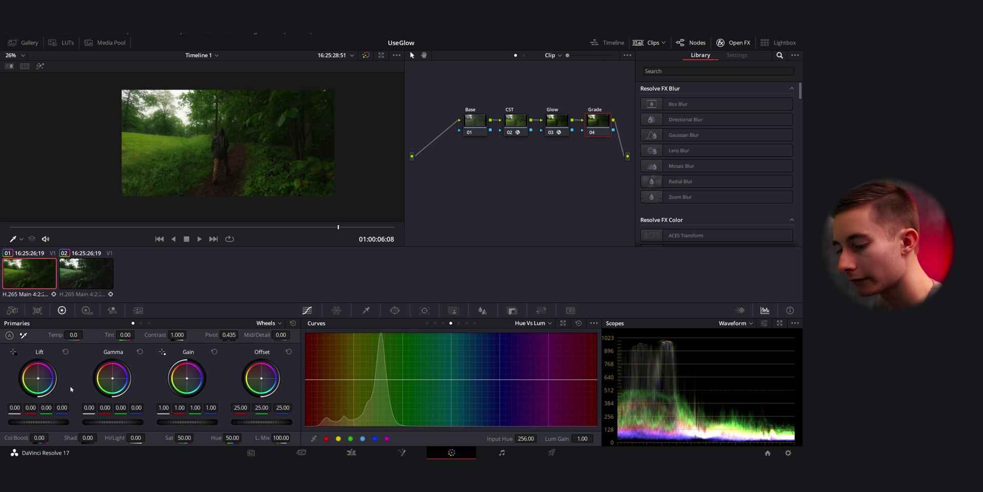
drag(42, 424, 64, 424)
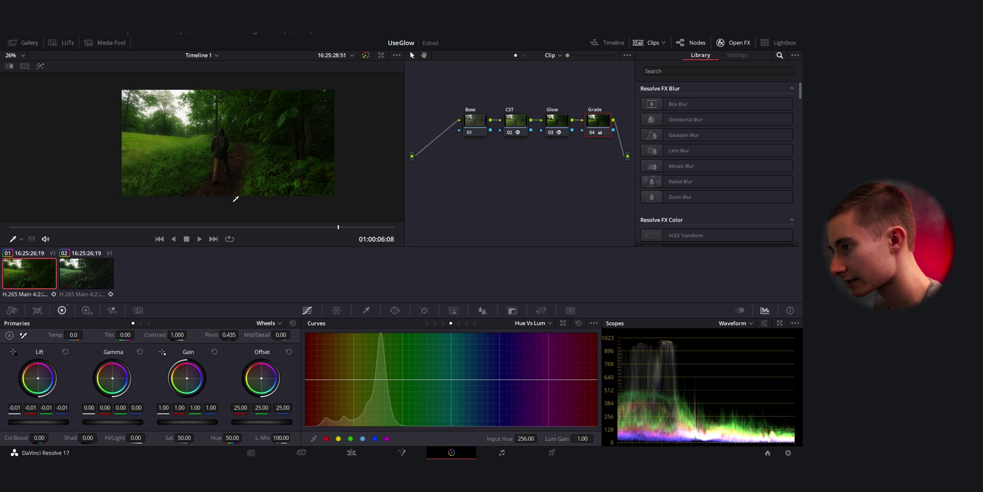
Raise Contrast to 1.088 and Gain to 1.03
scroll(340, 164, up, 3)
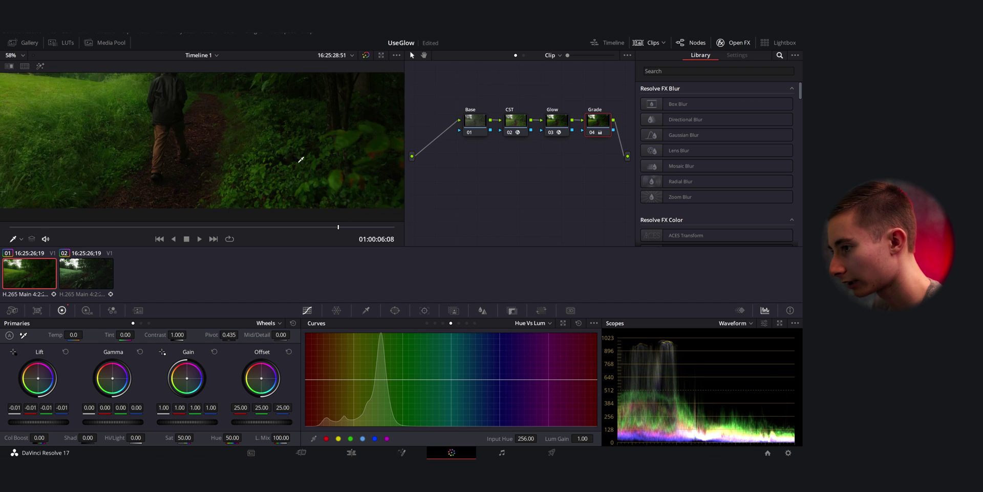
scroll(301, 159, up, 3)
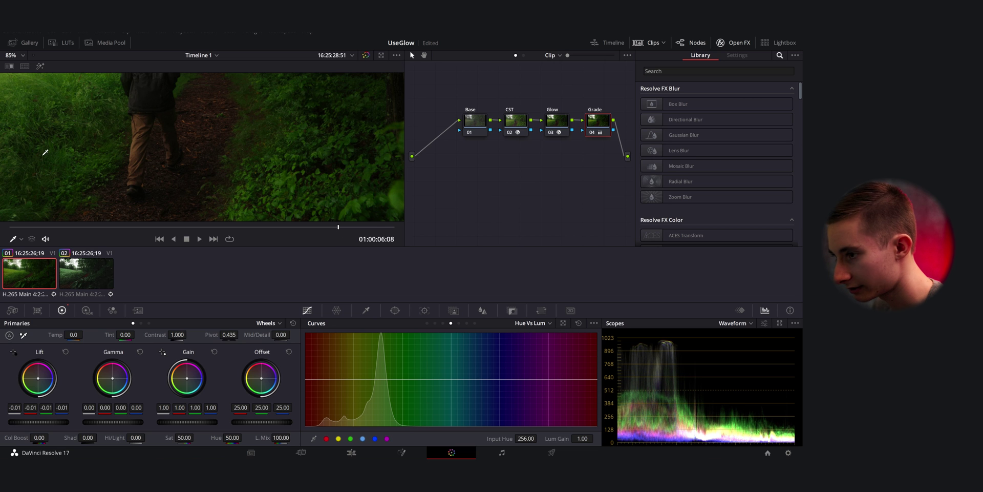
scroll(129, 175, down, 4)
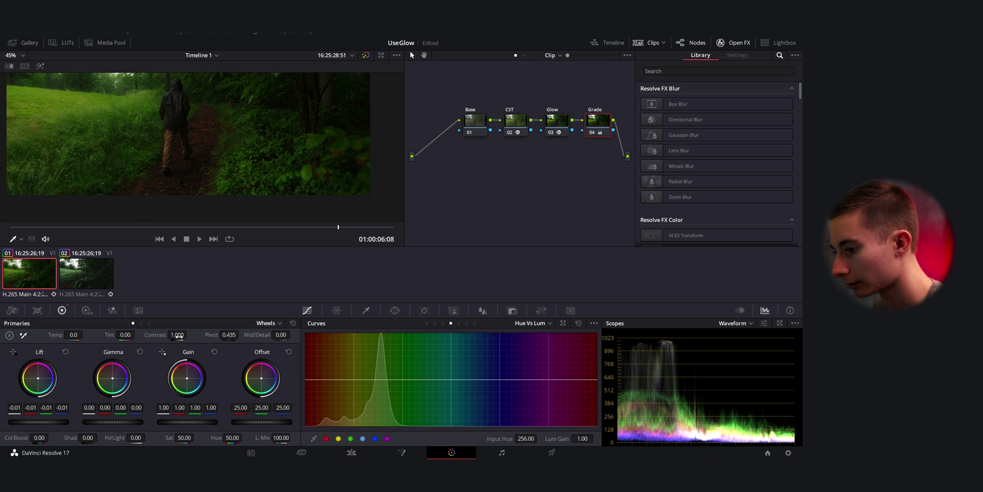
drag(179, 336, 195, 334)
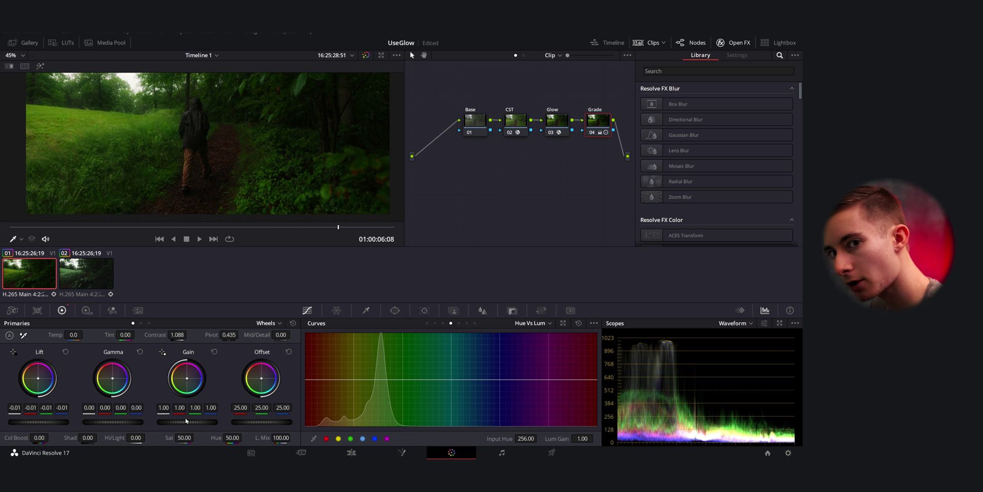
drag(187, 421, 192, 421)
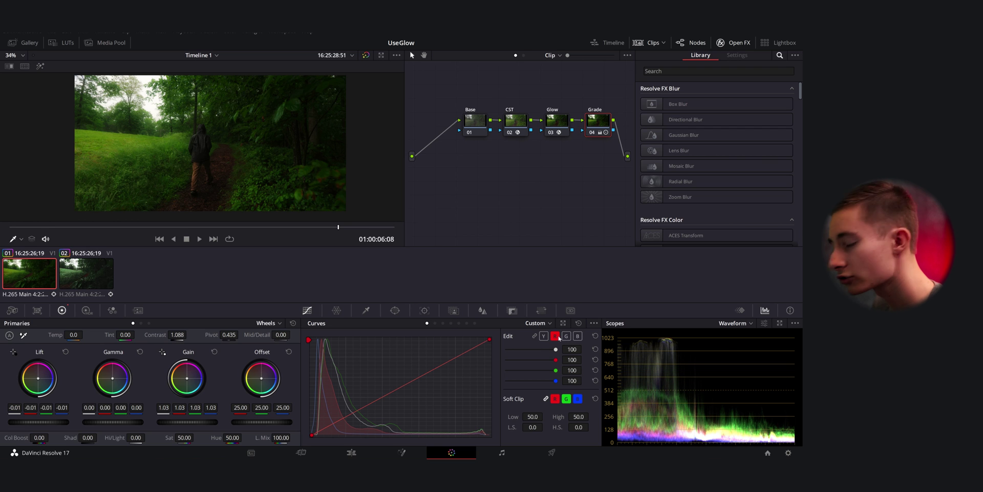
Add default anchors to the custom curve and nudge its black point right to lift shadows
click(594, 324)
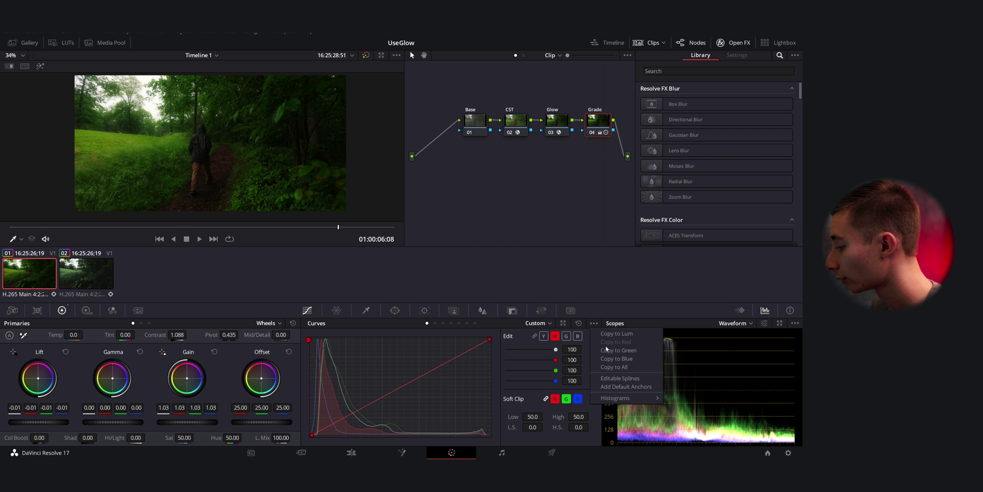
click(611, 386)
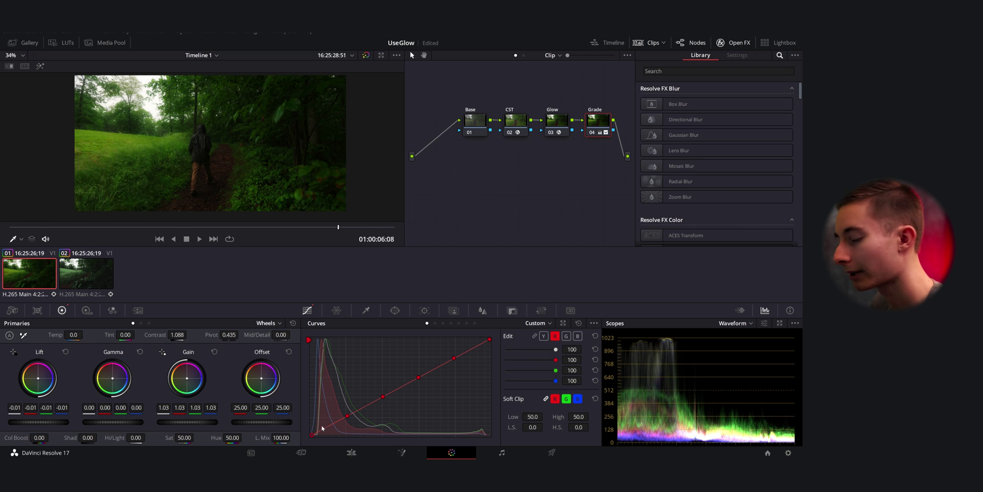
mouse_move(311, 436)
mouse_down()
mouse_move(344, 445)
mouse_move(311, 438)
mouse_up()
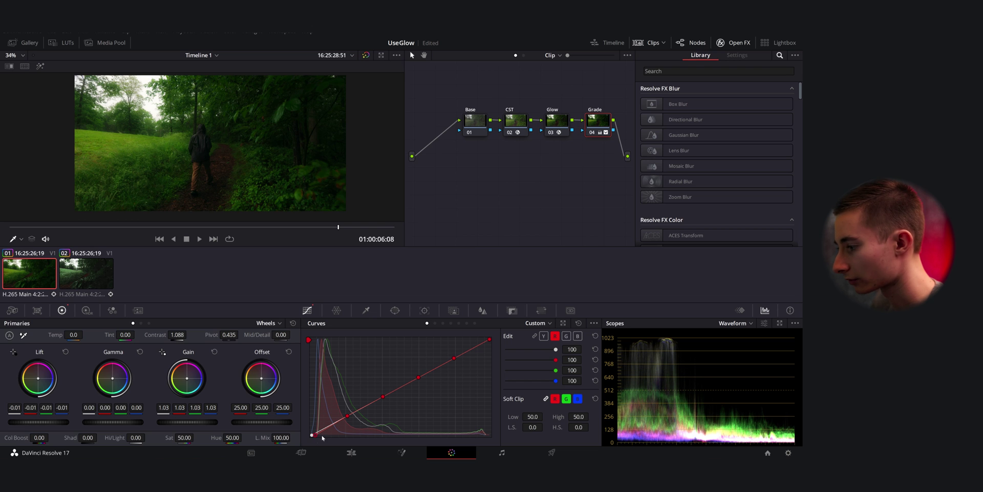
click(459, 323)
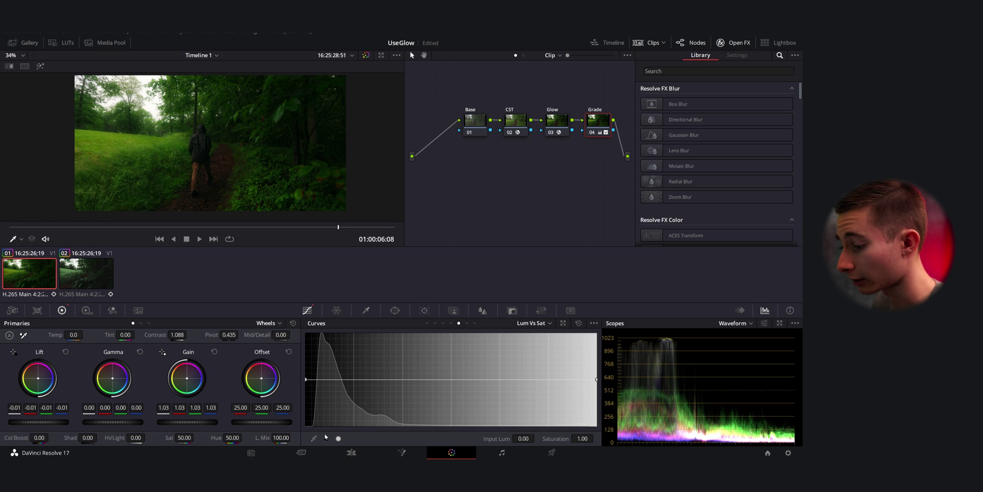
Drop saturation at the darkest end of the Lum vs Sat curve, with a point near 0.04
click(337, 438)
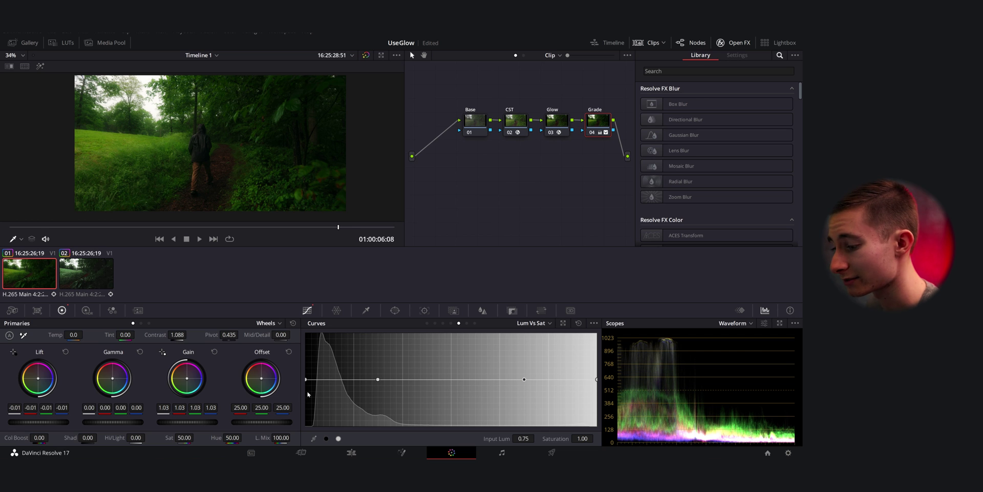
drag(306, 379, 316, 438)
drag(378, 379, 318, 382)
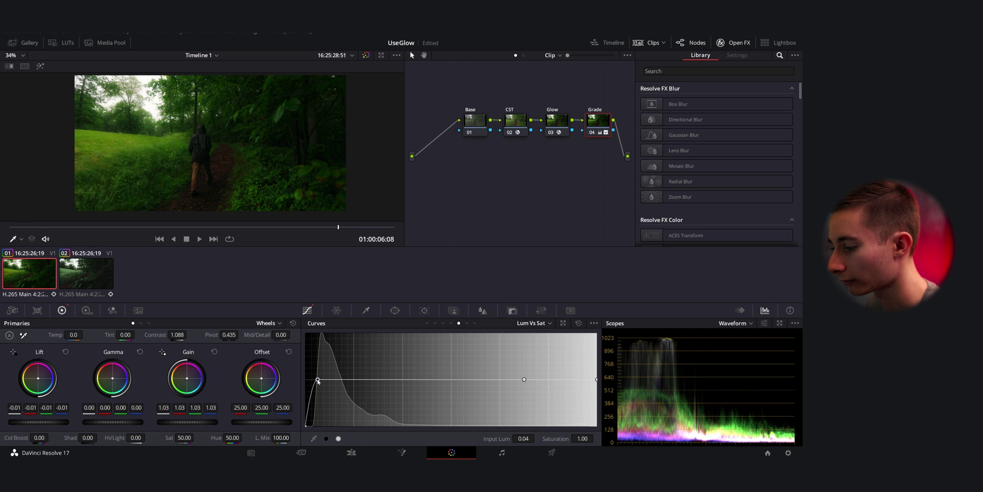
Zoom into the viewer and pan across the foliage to inspect it
scroll(307, 164, up, 4)
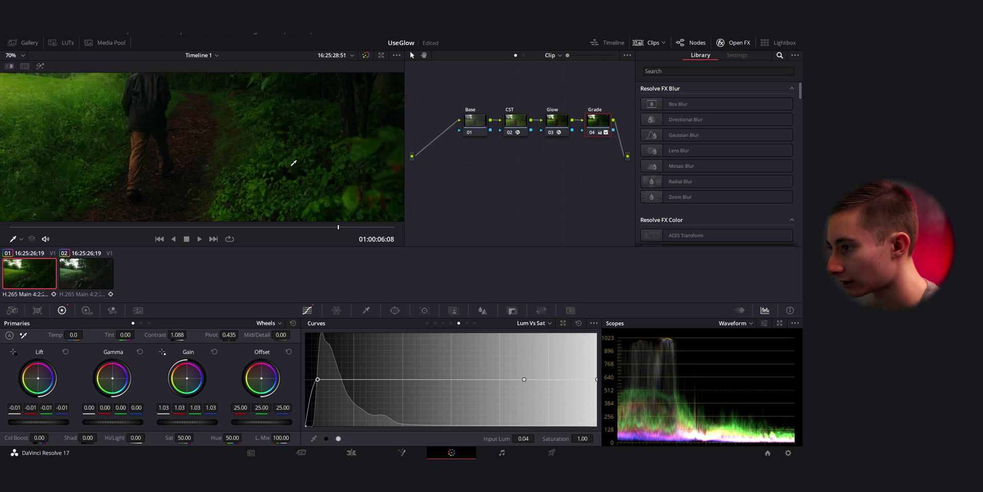
drag(287, 164, 220, 188)
scroll(351, 160, up, 2)
drag(351, 160, 301, 177)
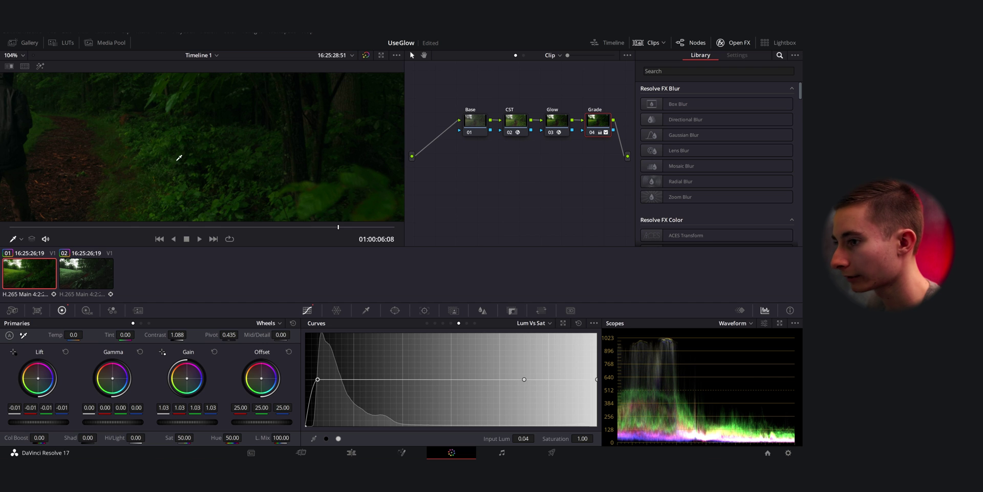
scroll(310, 128, down, 5)
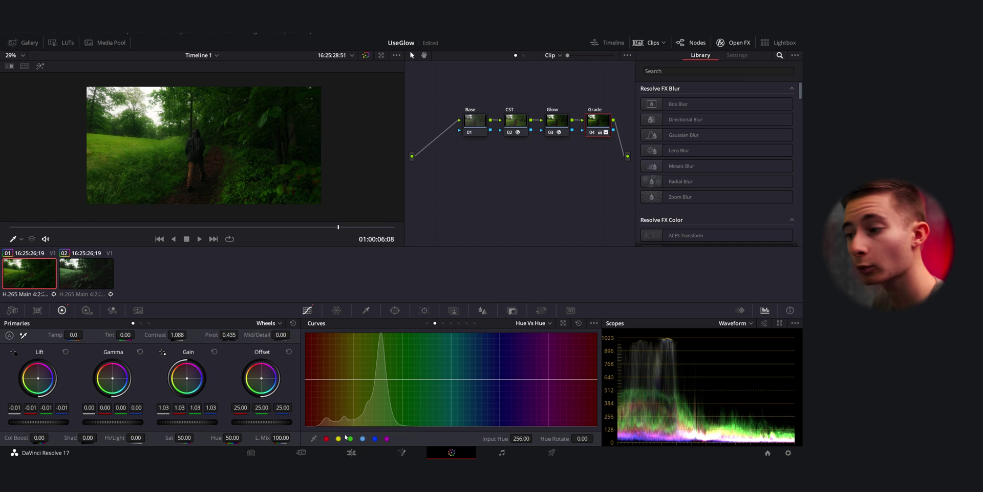
Rotate the greens by -28.00 at hue 313.68 on the Hue vs Hue curve
click(351, 438)
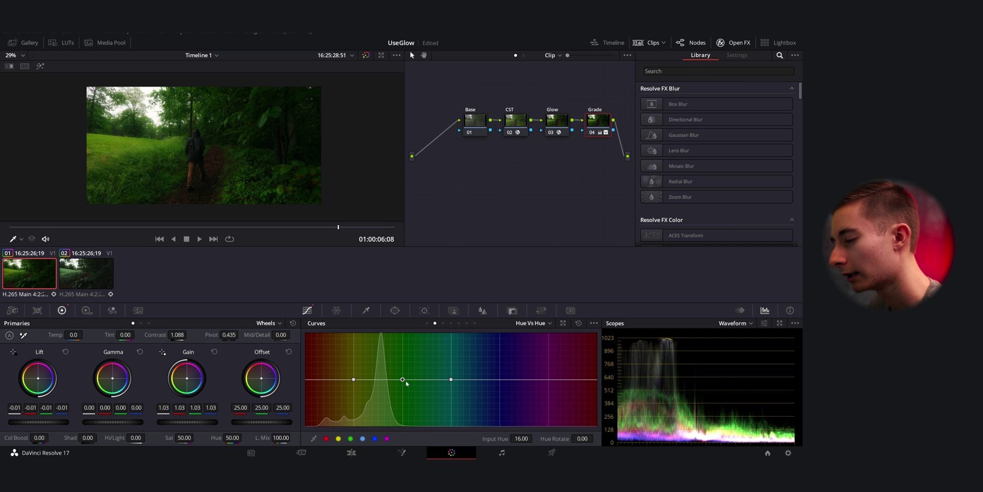
drag(402, 381, 351, 387)
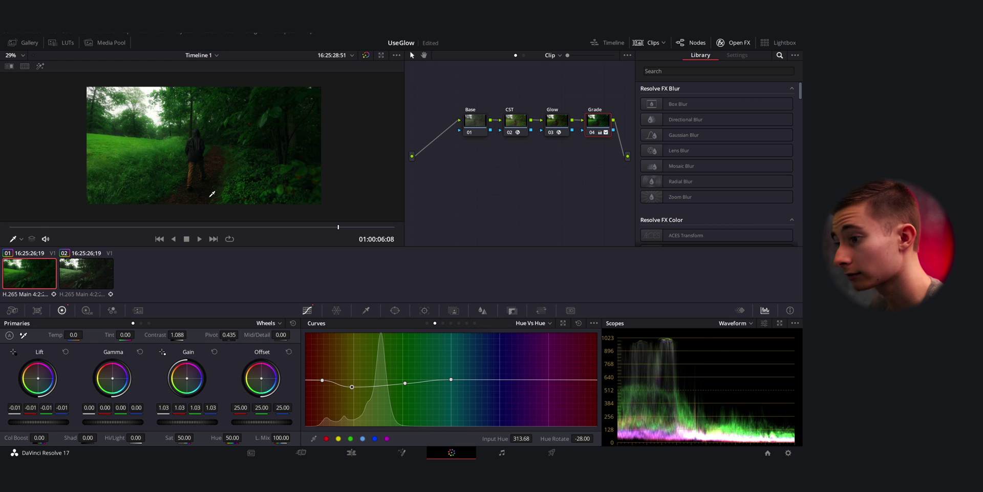
scroll(212, 193, up, 2)
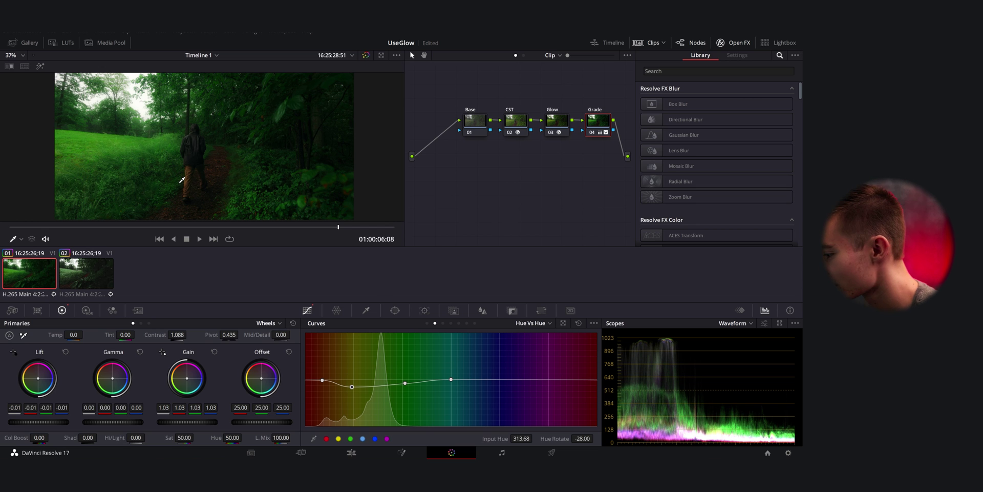
click(444, 323)
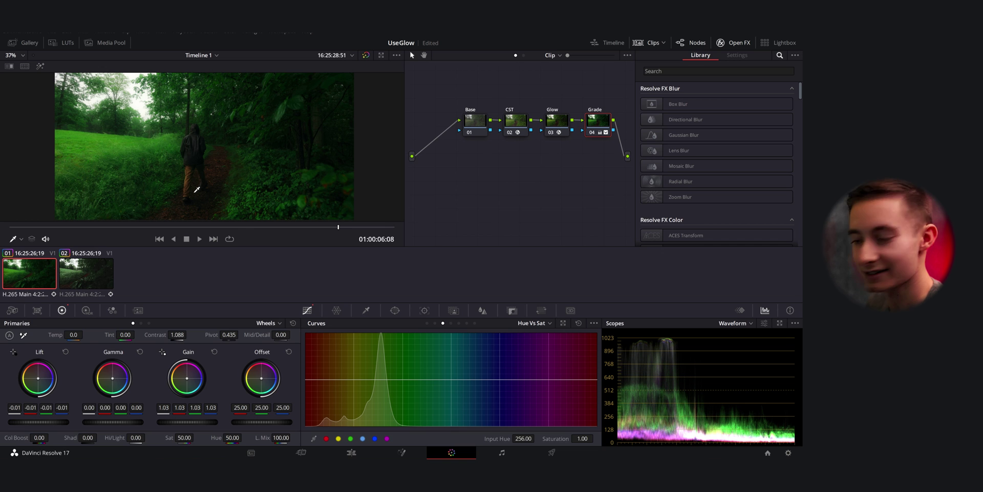
Dip Hue vs Sat to about 0.45 around the greens, widening the dip toward the reds
click(350, 438)
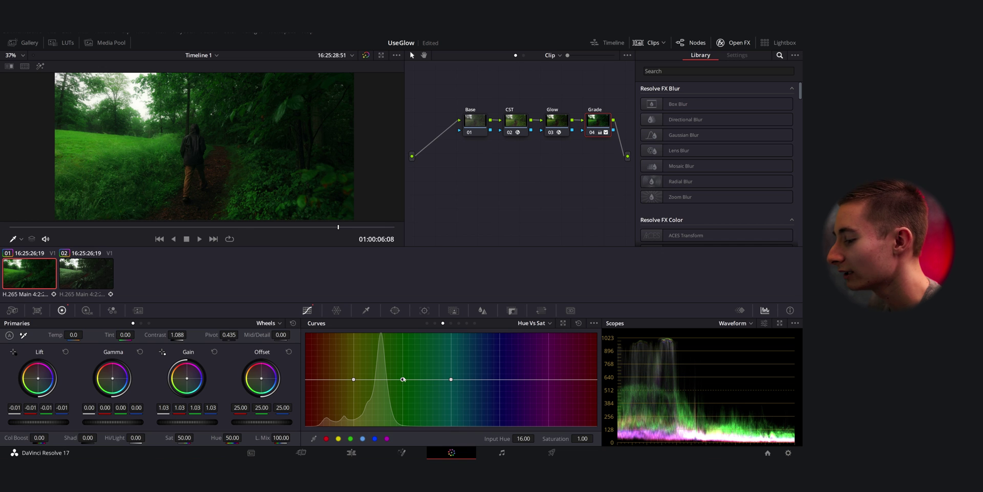
drag(403, 378, 401, 404)
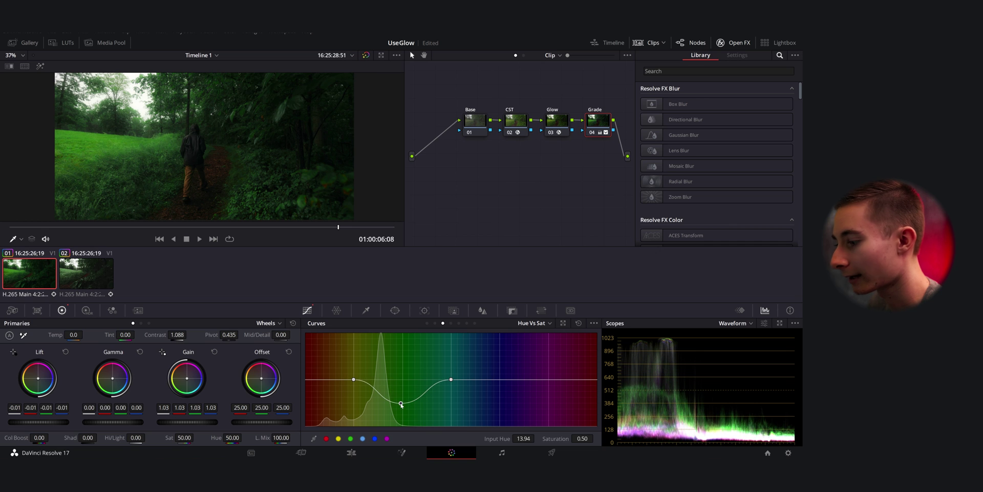
drag(357, 381, 357, 406)
Scrub back to an earlier frame and start playback to review the grade
scroll(245, 194, down, 2)
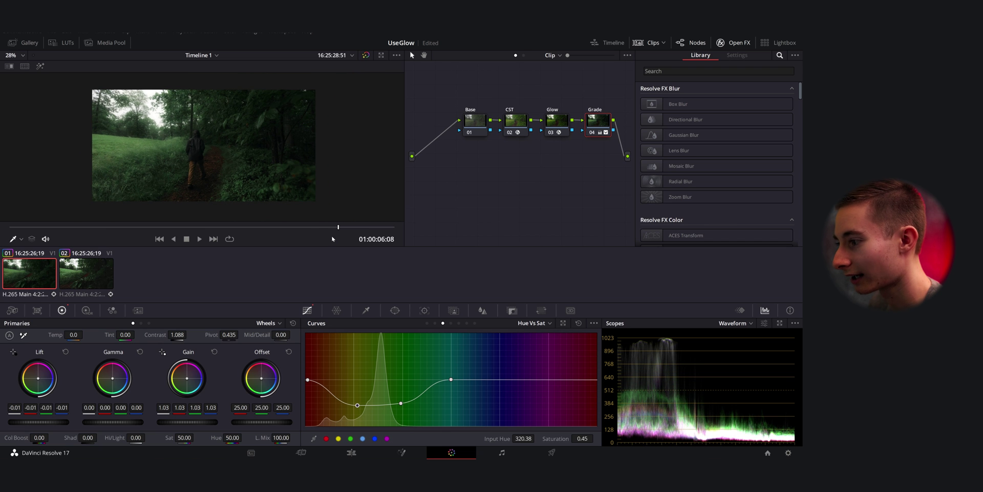
drag(330, 228, 1, 222)
key(space)
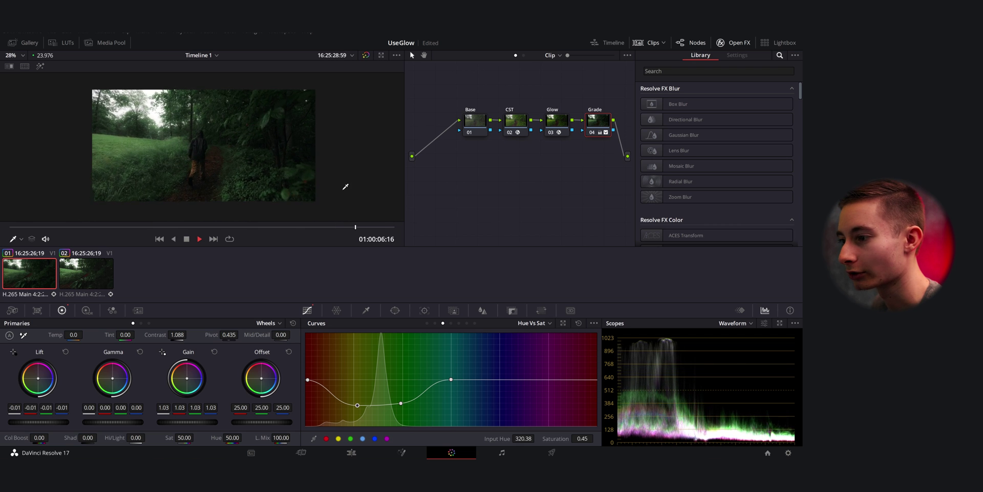
Stop playback and jump back to the clip's first frame
key(Home)
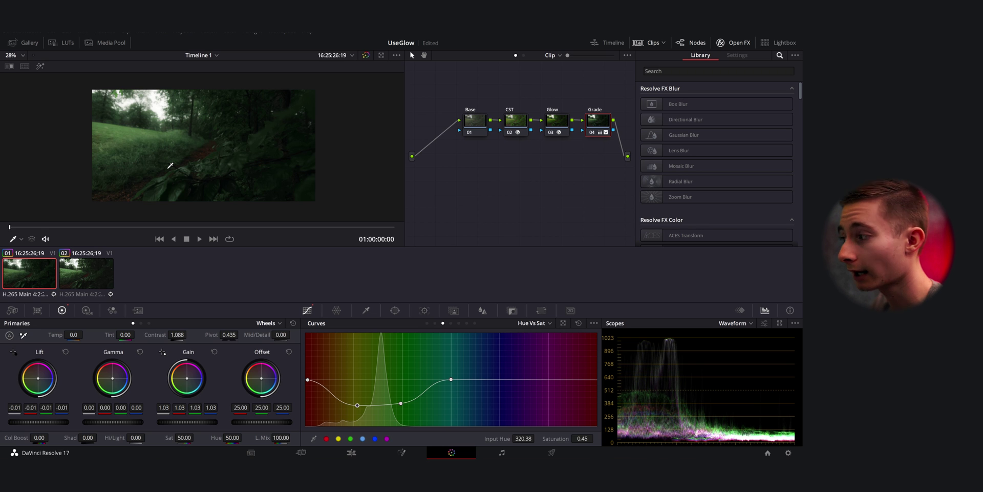
Select the Glow node, toggle it off and on with Ctrl+D to compare, leaving it enabled
click(565, 121)
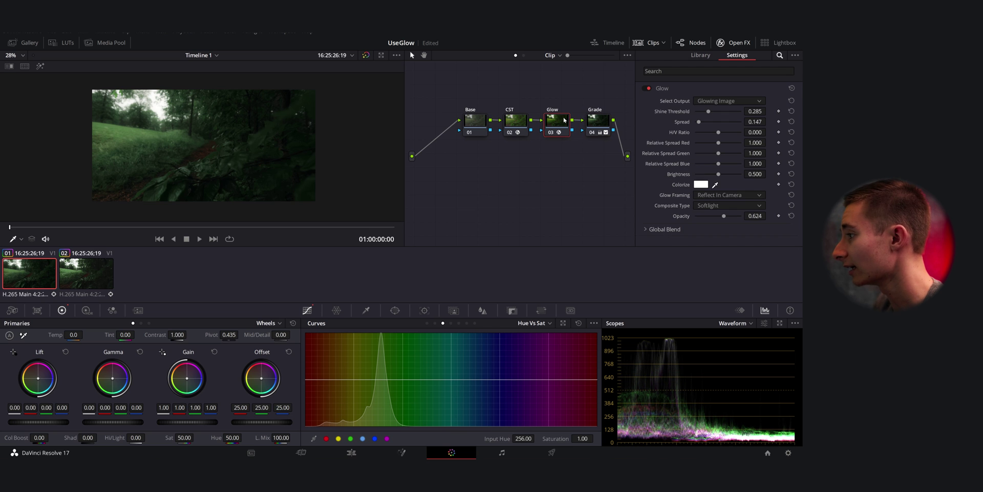
key(ctrl+d)
key(ctrl+d)
key(ctrl+d)
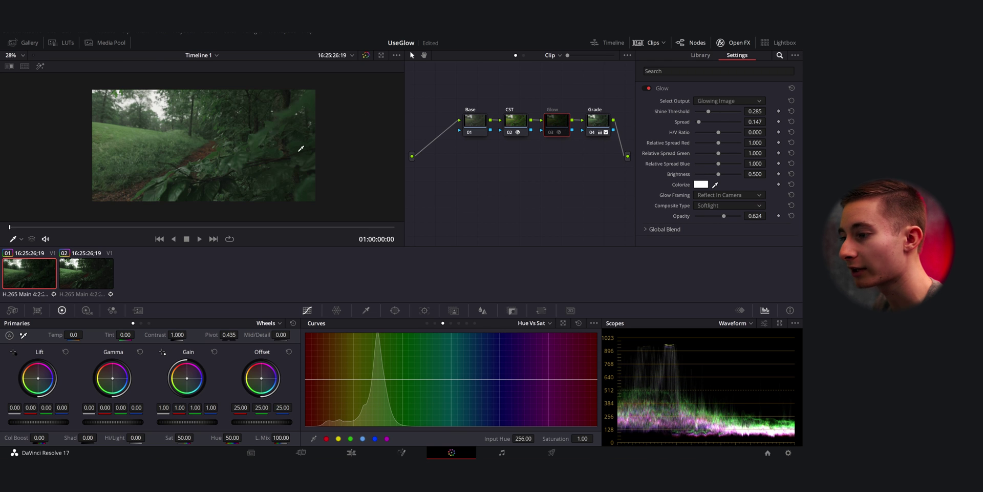
key(ctrl+d)
key(ctrl+d)
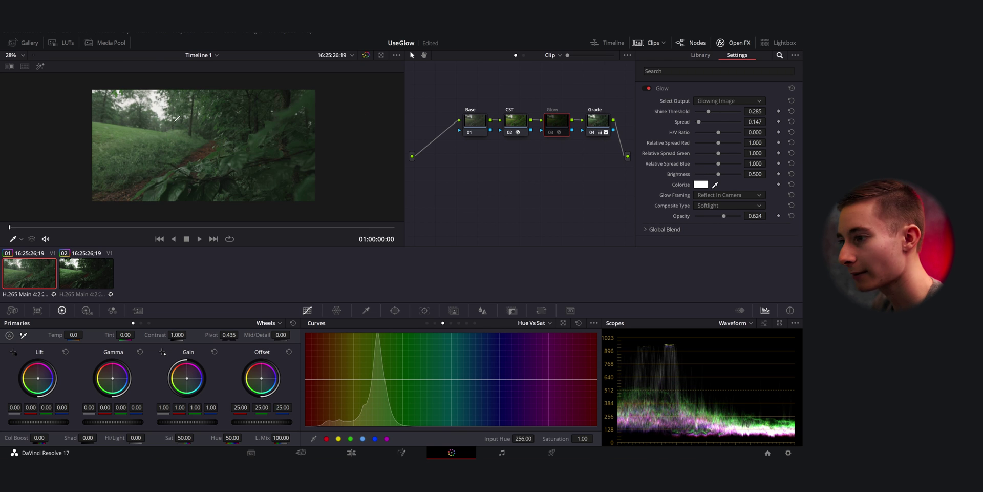
ctrl+click(595, 118)
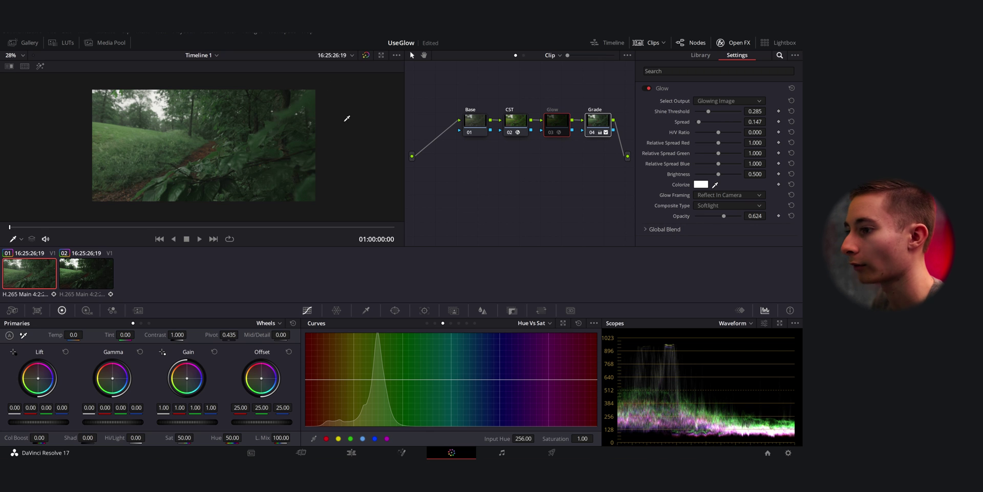
key(ctrl+d)
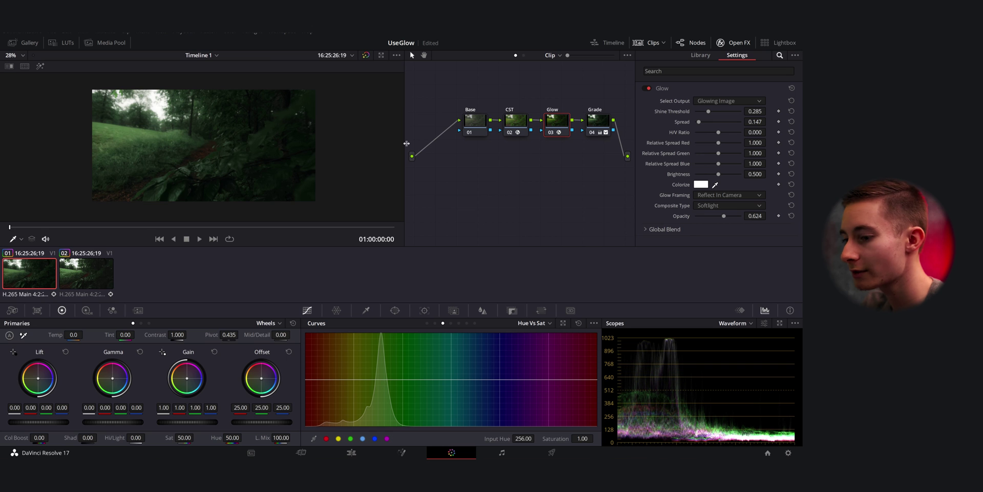